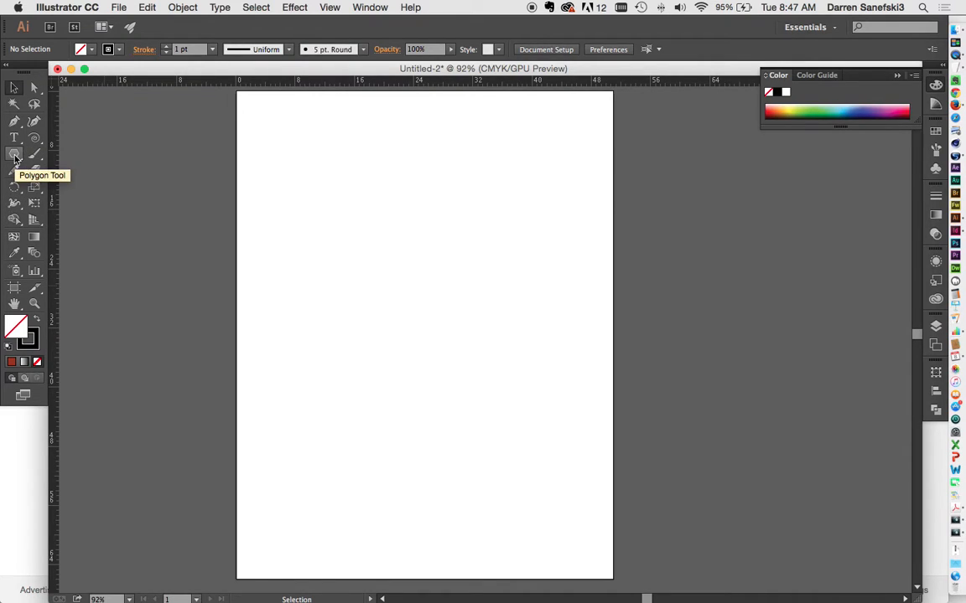
- Draw an unfilled circle with the Ellipse tool in the page's upper half and duplicate it slightly to the right so both overlap
click(14, 159)
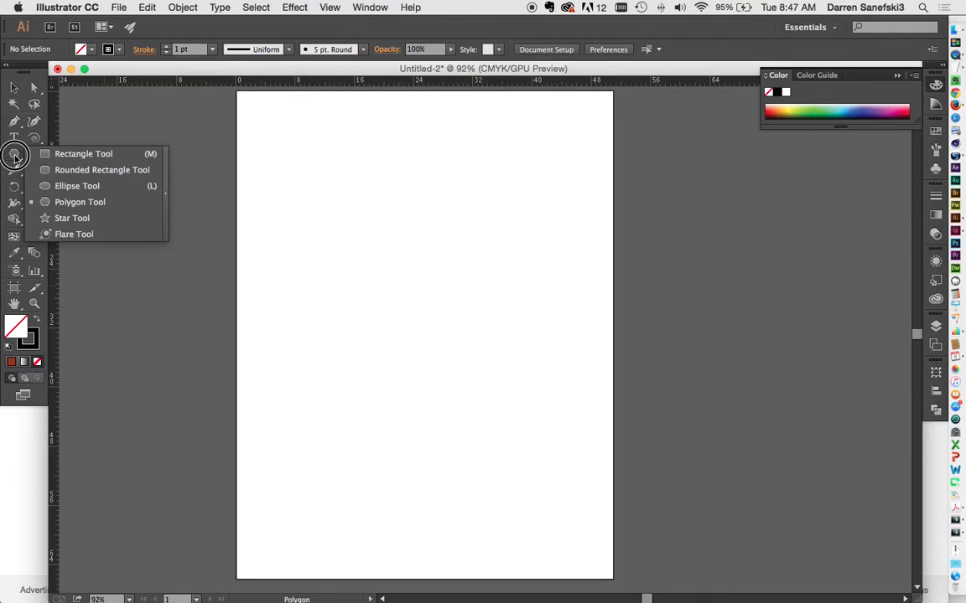
click(67, 186)
drag(298, 153, 459, 317)
click(15, 87)
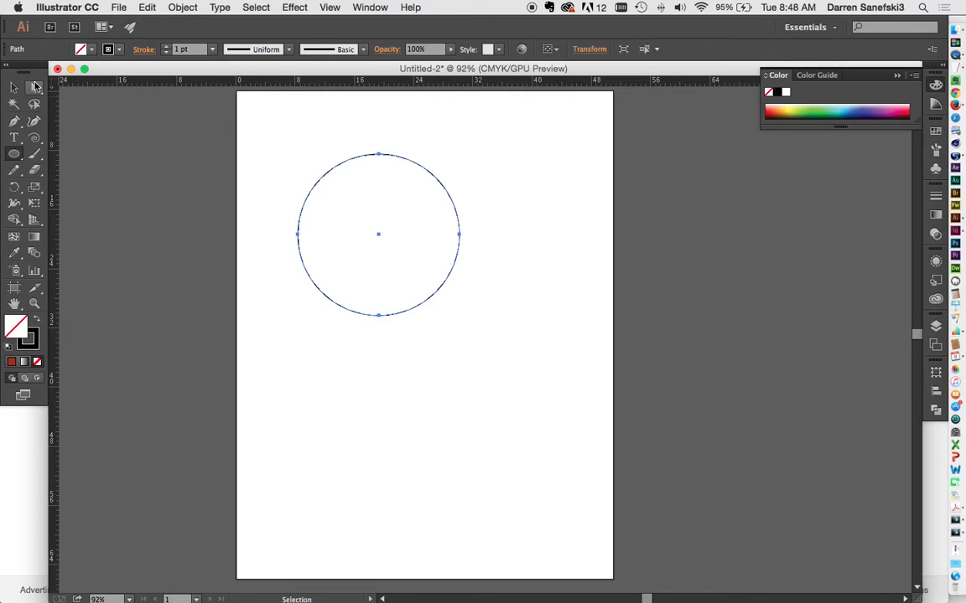
click(445, 192)
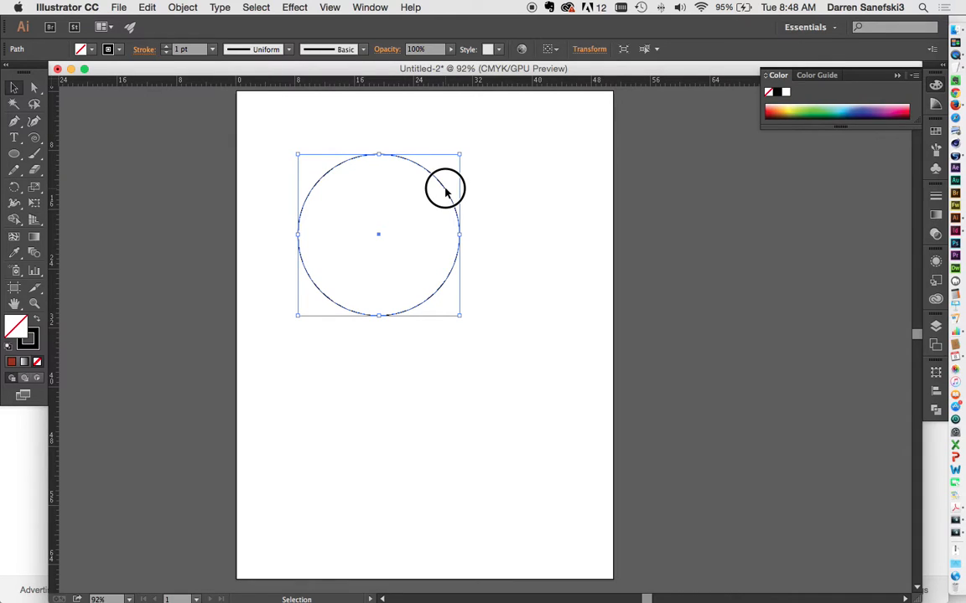
drag(445, 192, 510, 188)
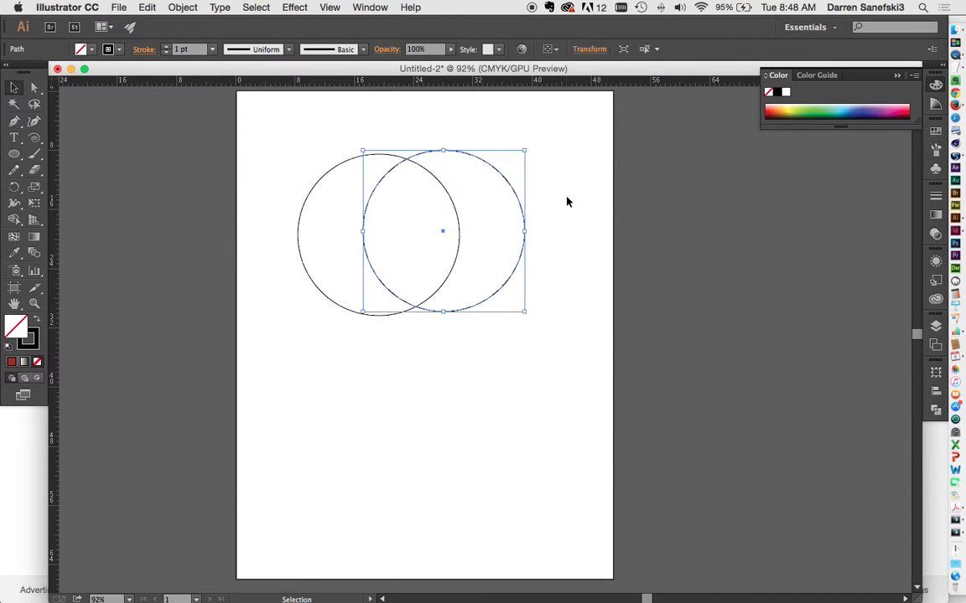
click(565, 176)
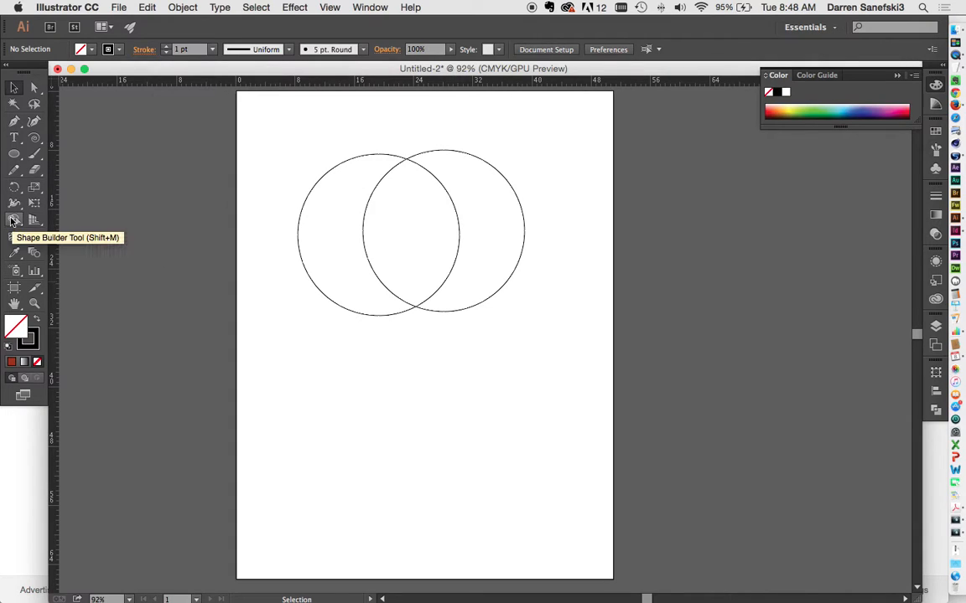
- Merge the two overlapping circles into a single outline with the Shape Builder tool
click(487, 164)
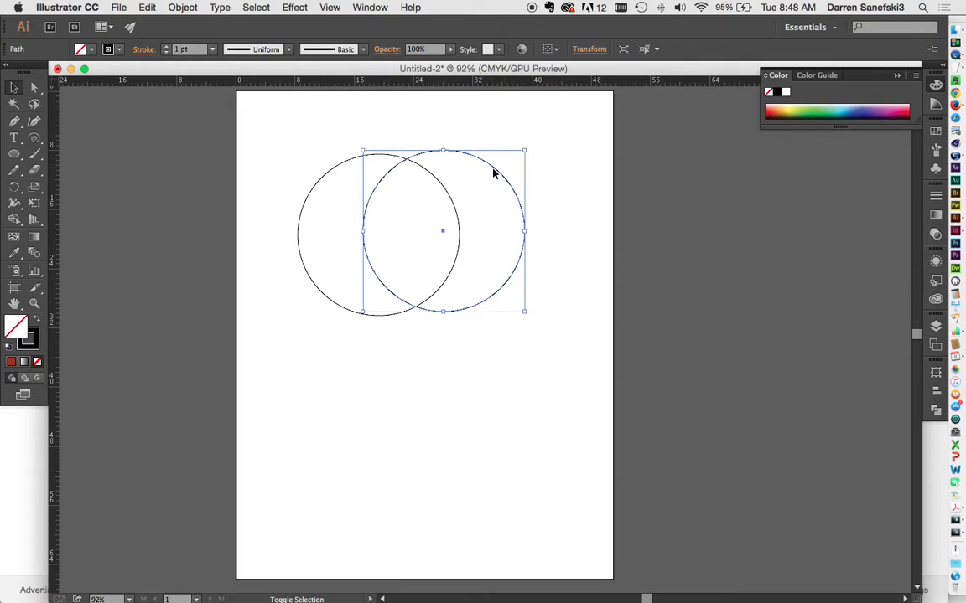
shift+click(348, 166)
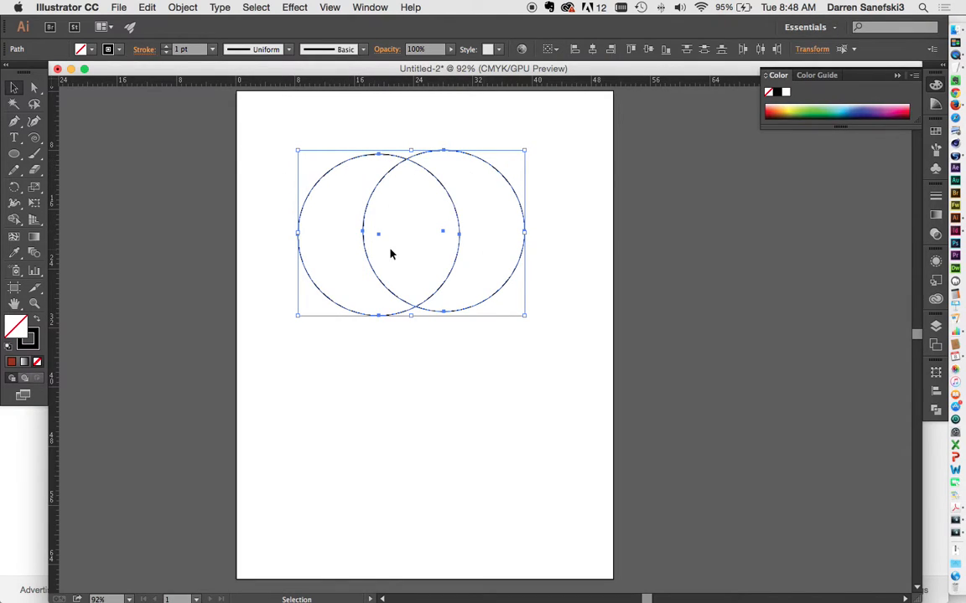
click(14, 220)
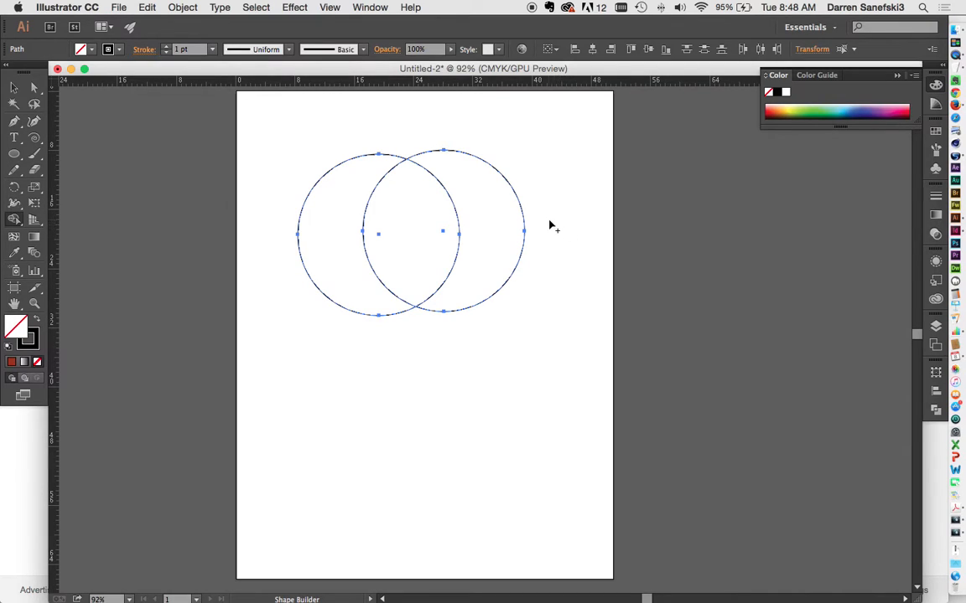
drag(559, 226, 298, 228)
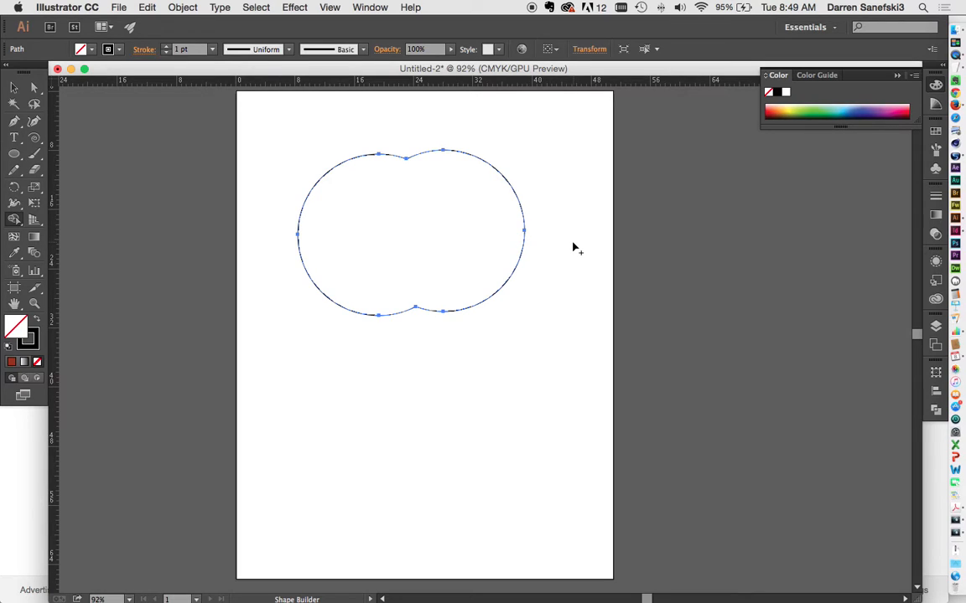
- Undo the merge so the two circles are separate shapes again
key(super+z)
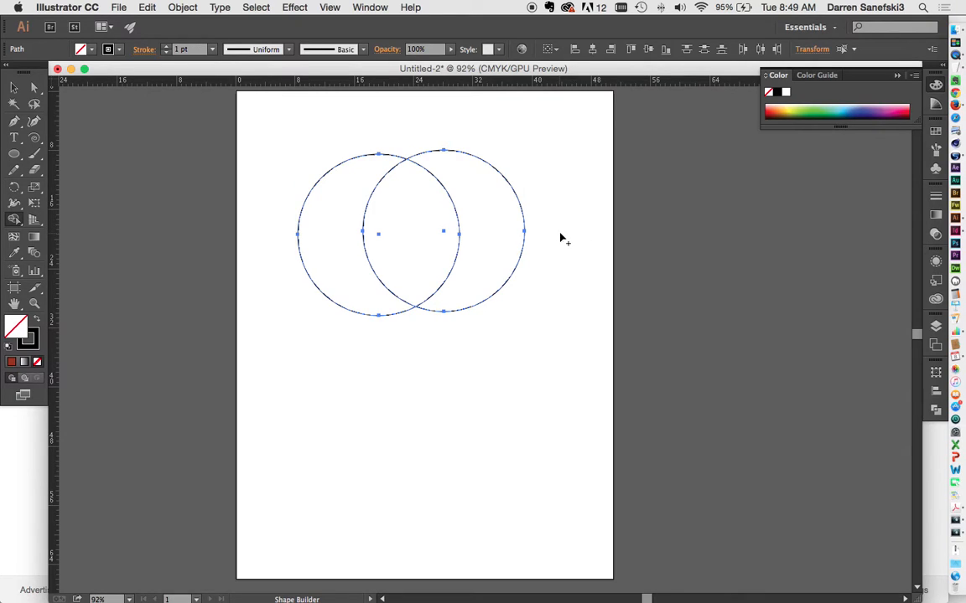
key(super+z)
key(super+shift+z)
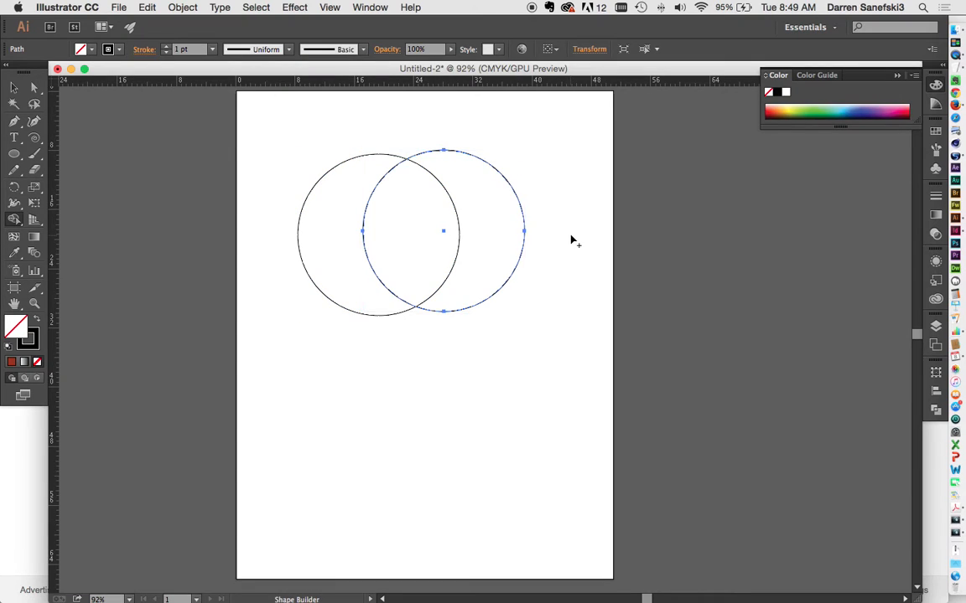
- Subtract the right circle and the overlap from the left circle with the Shape Builder tool, leaving a crescent
click(13, 88)
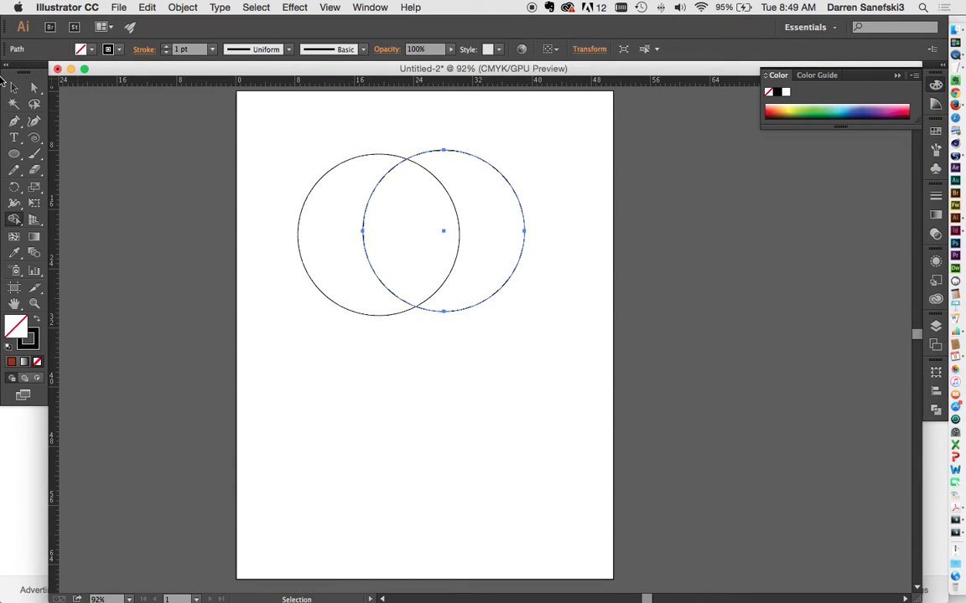
shift+click(351, 159)
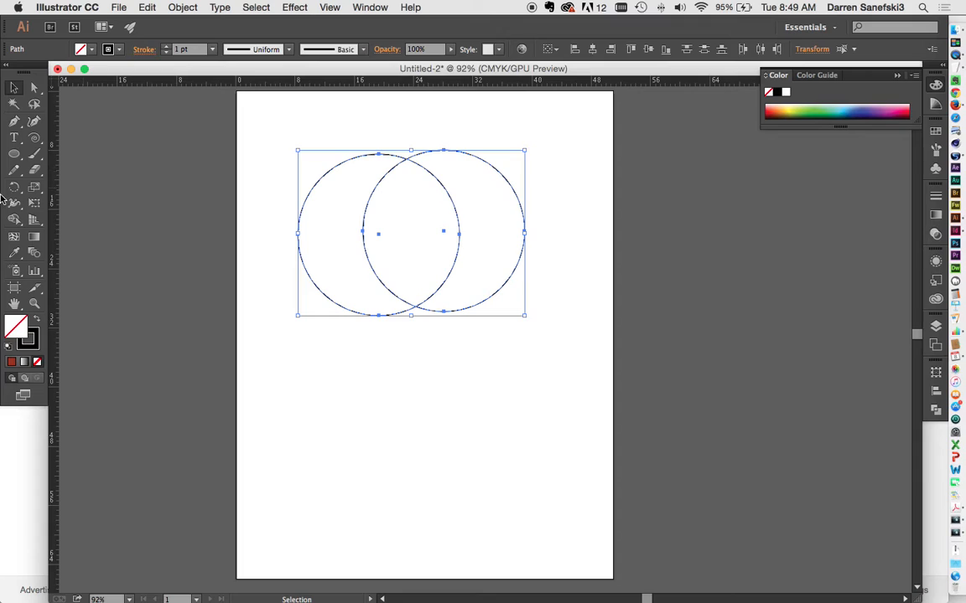
click(14, 220)
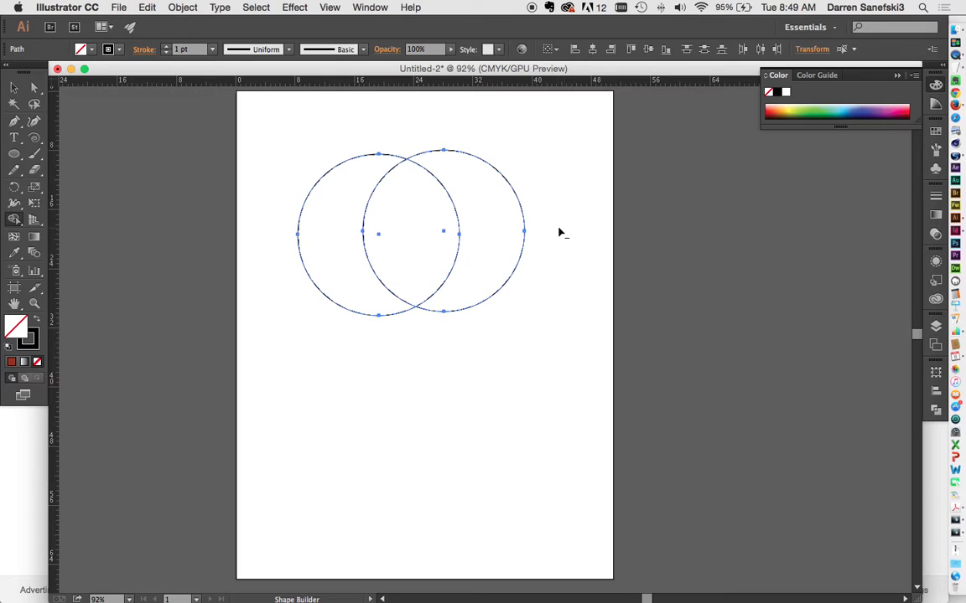
drag(562, 223, 437, 228)
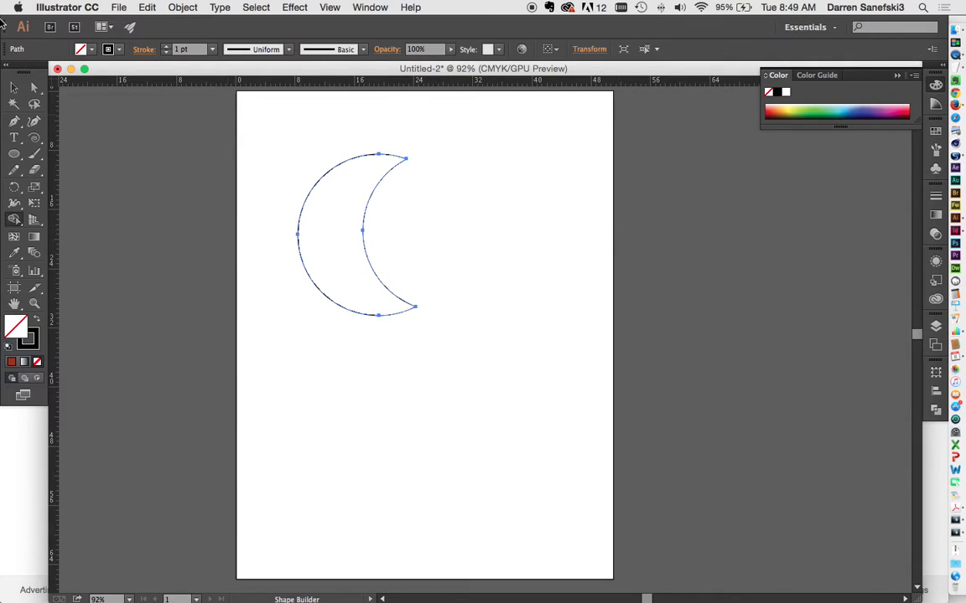
- Delete the crescent from the page
click(13, 88)
click(567, 169)
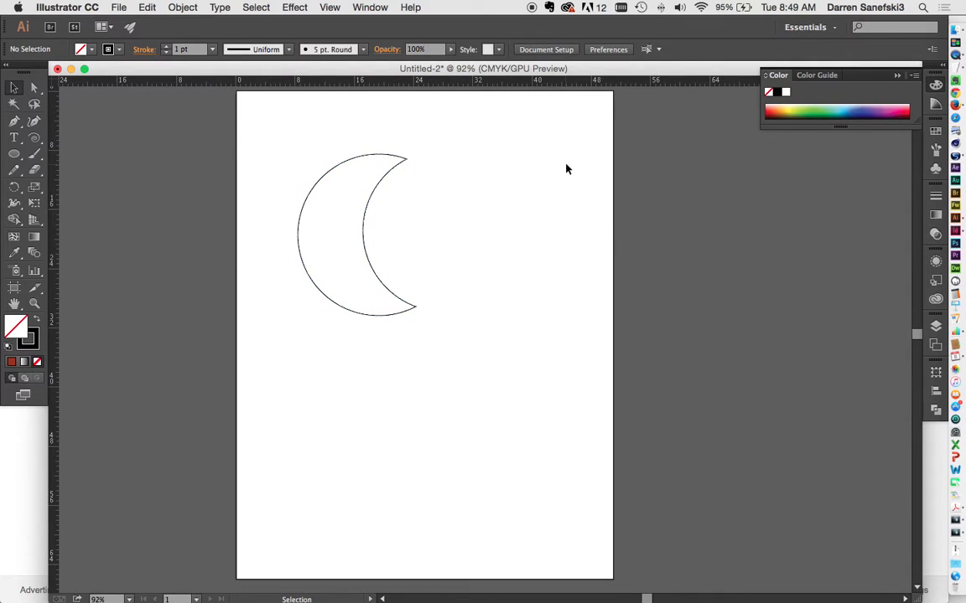
click(395, 181)
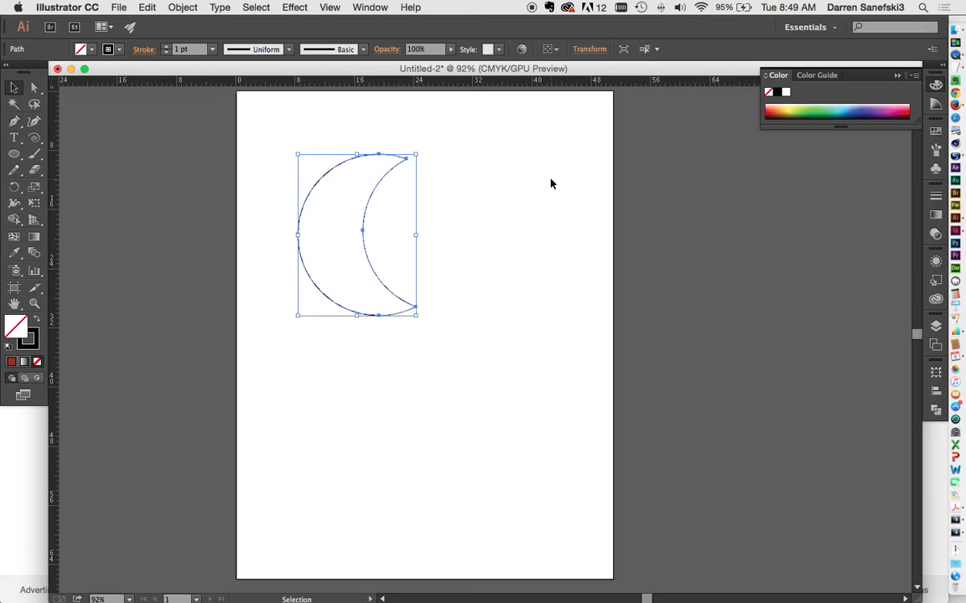
key(Delete)
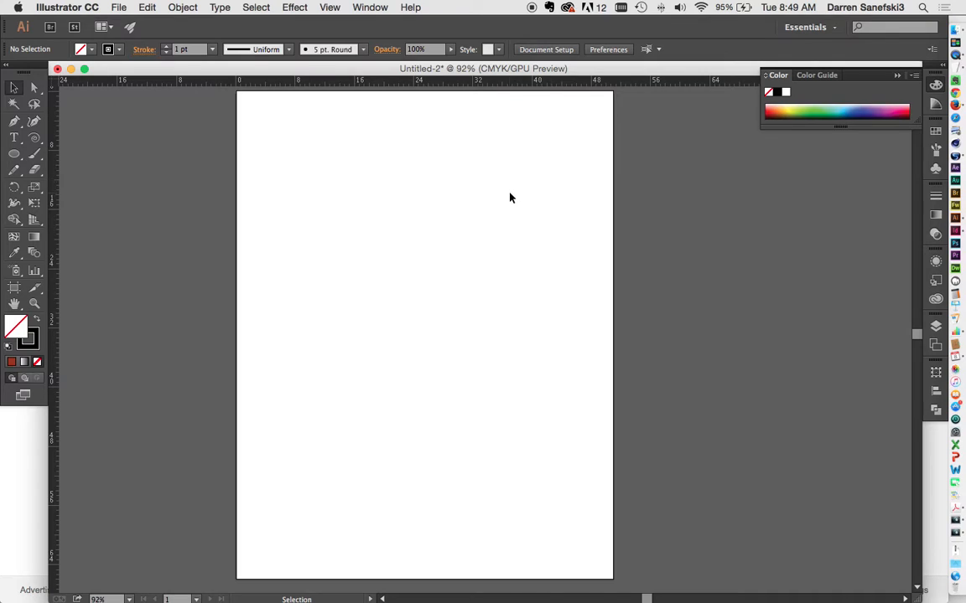
- Search file names for "finger", place fingerScan.jpg as a linked image at nearly full page height, and move it toward the page center
click(119, 7)
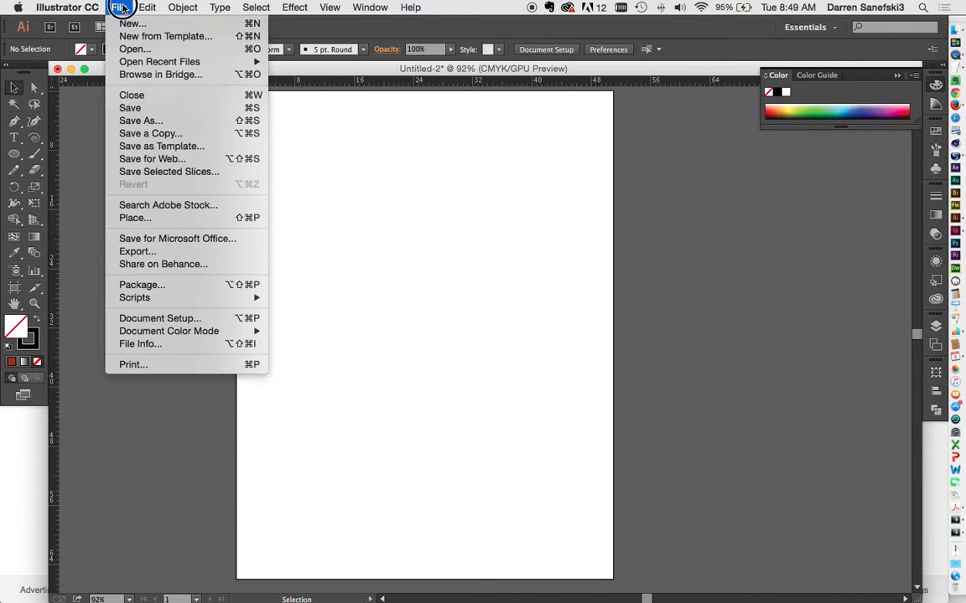
click(134, 218)
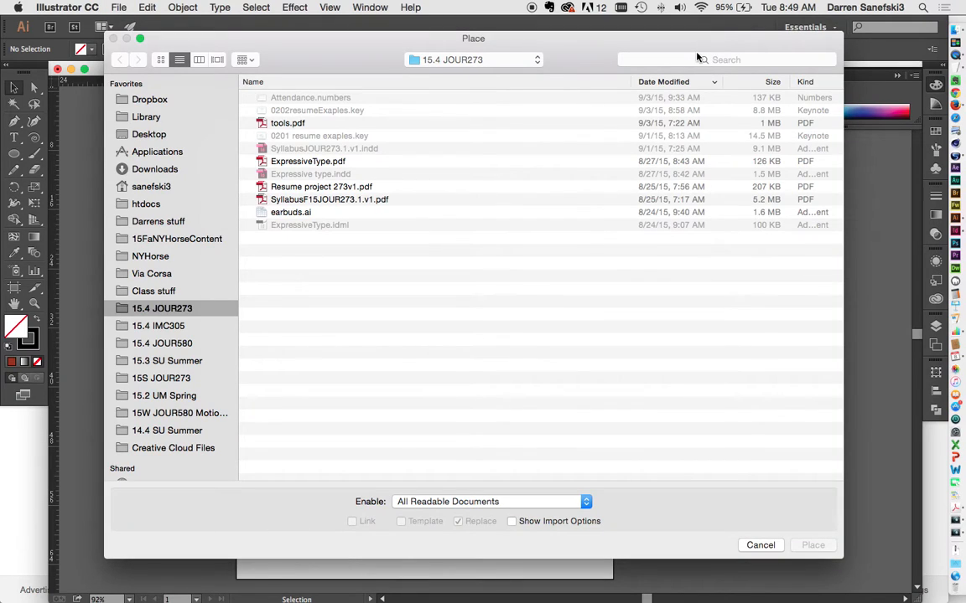
click(695, 59)
text(finger)
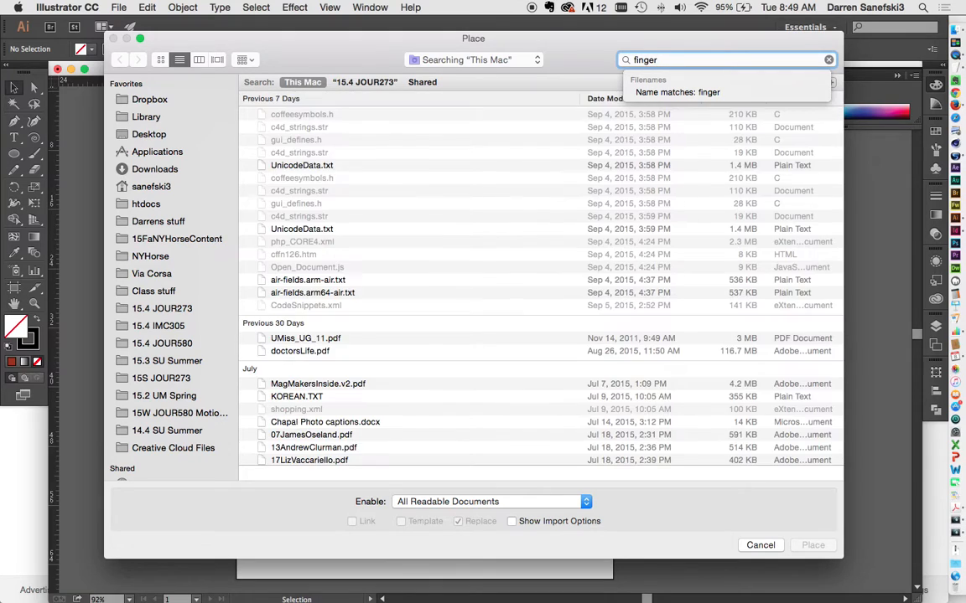
click(711, 92)
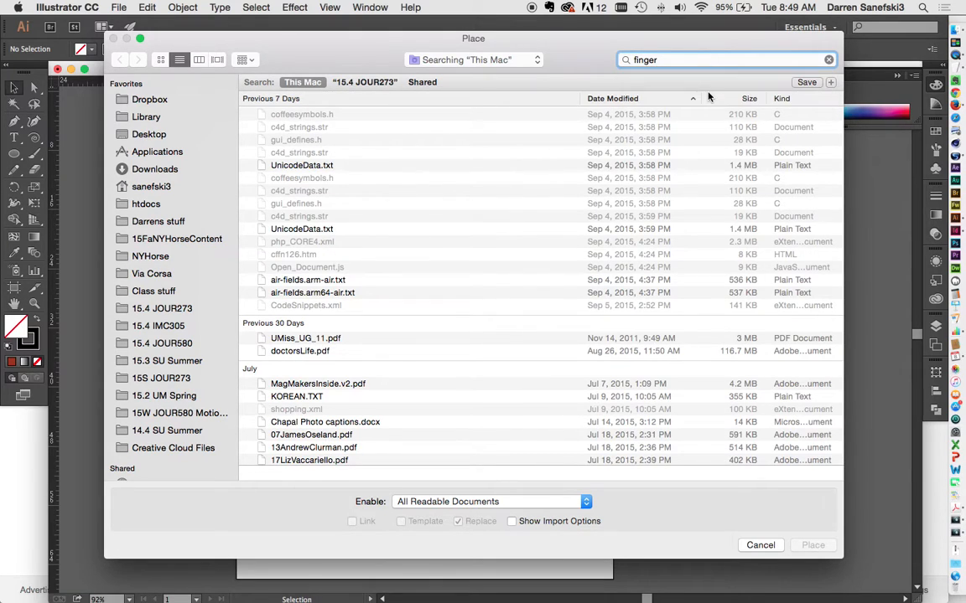
click(306, 227)
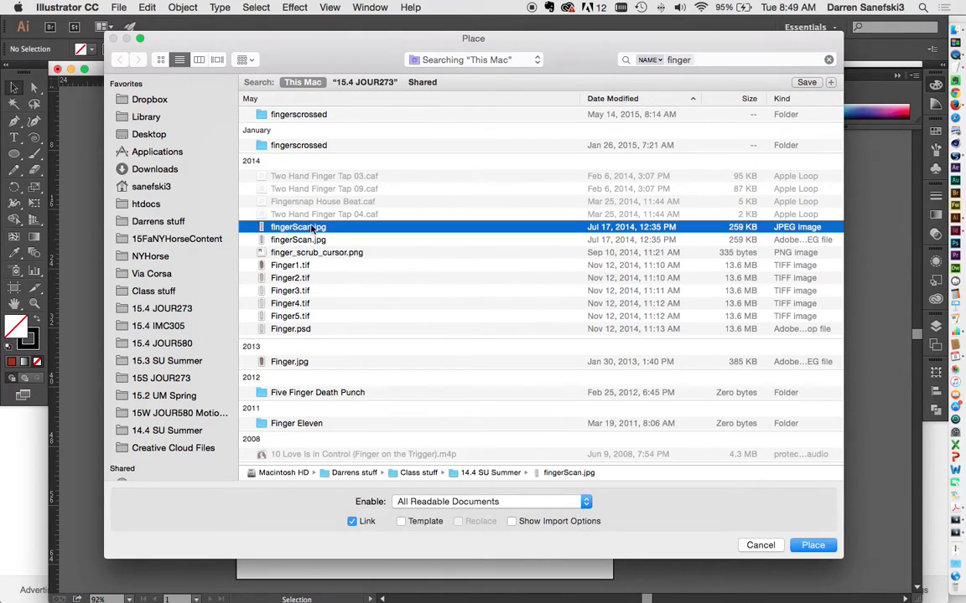
click(825, 547)
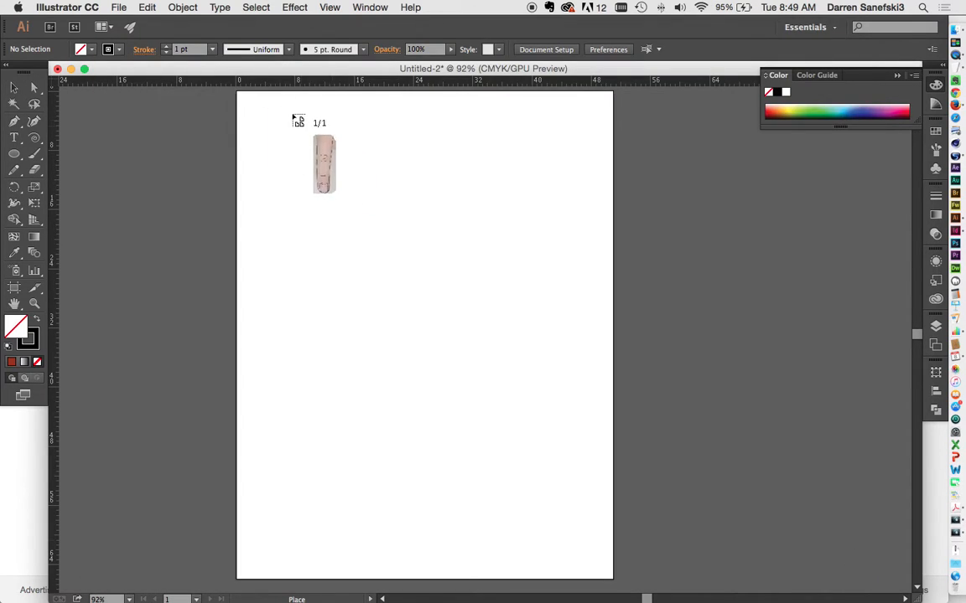
drag(277, 104, 493, 554)
drag(388, 185, 447, 181)
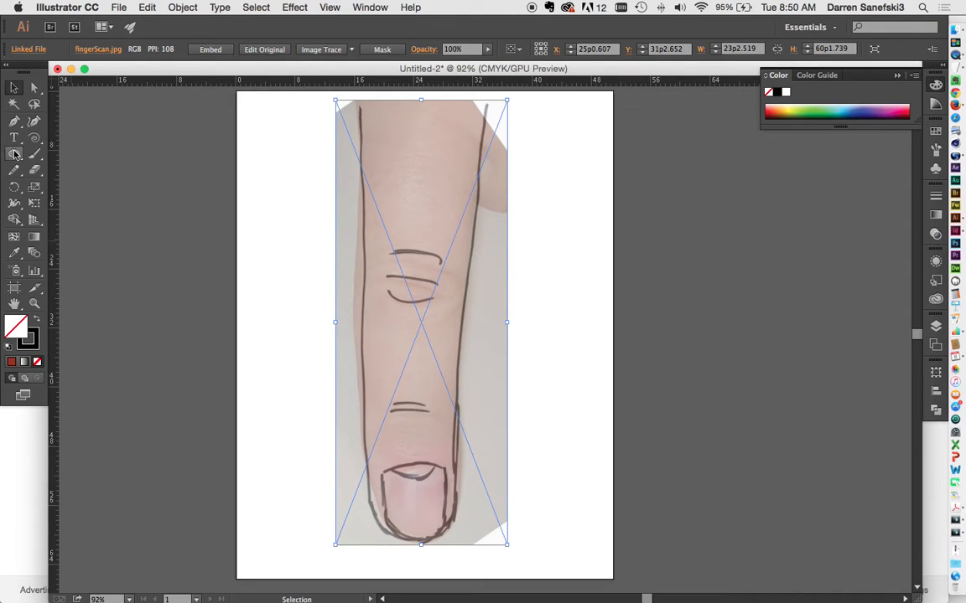
- Draw a thin horizontal rectangle just below the fingertip at the bottom of the page
drag(13, 154, 92, 154)
drag(350, 554, 476, 573)
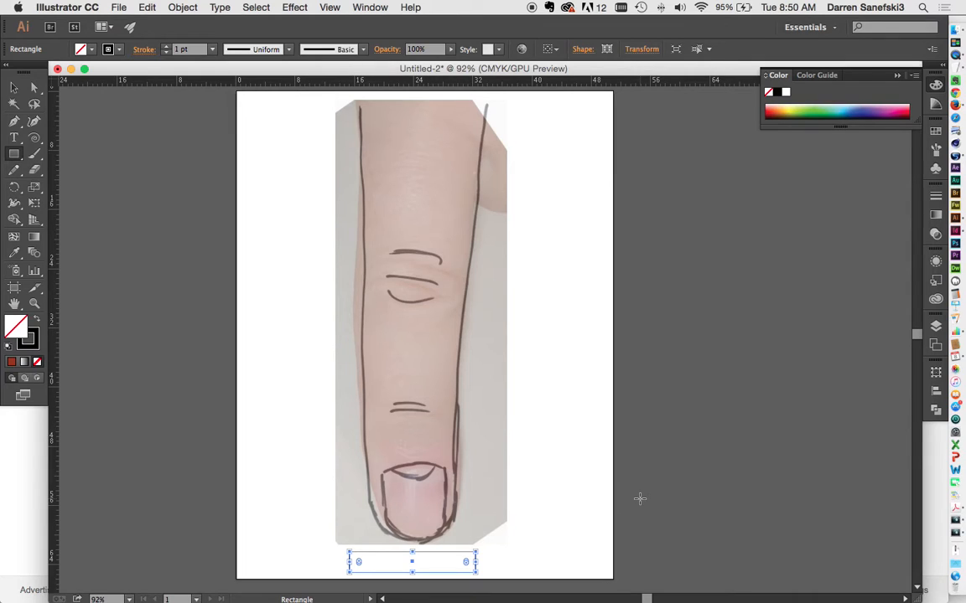
click(13, 87)
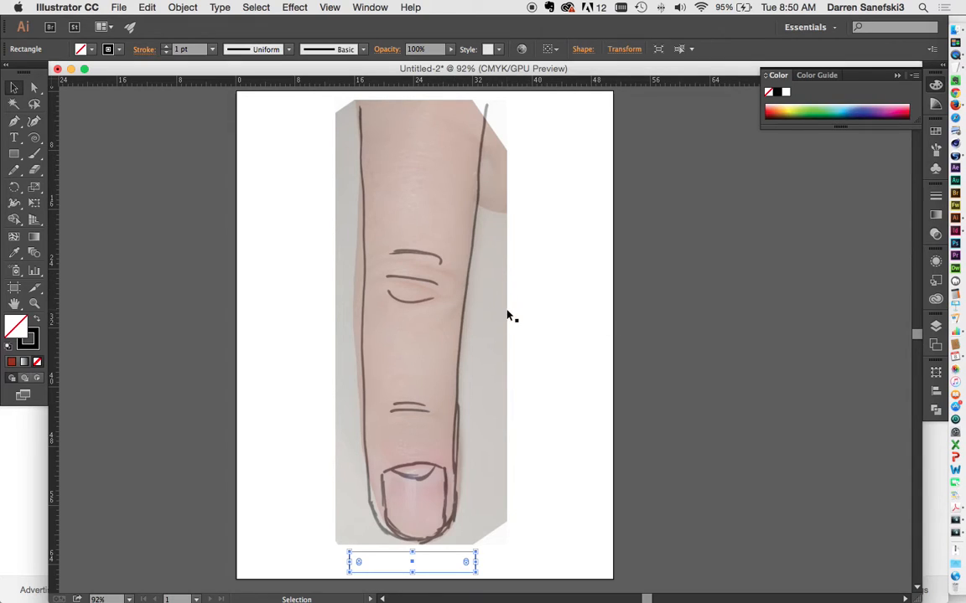
- Add a new layer above Layer 1 and dim the images on Layer 1 to 50%
click(935, 324)
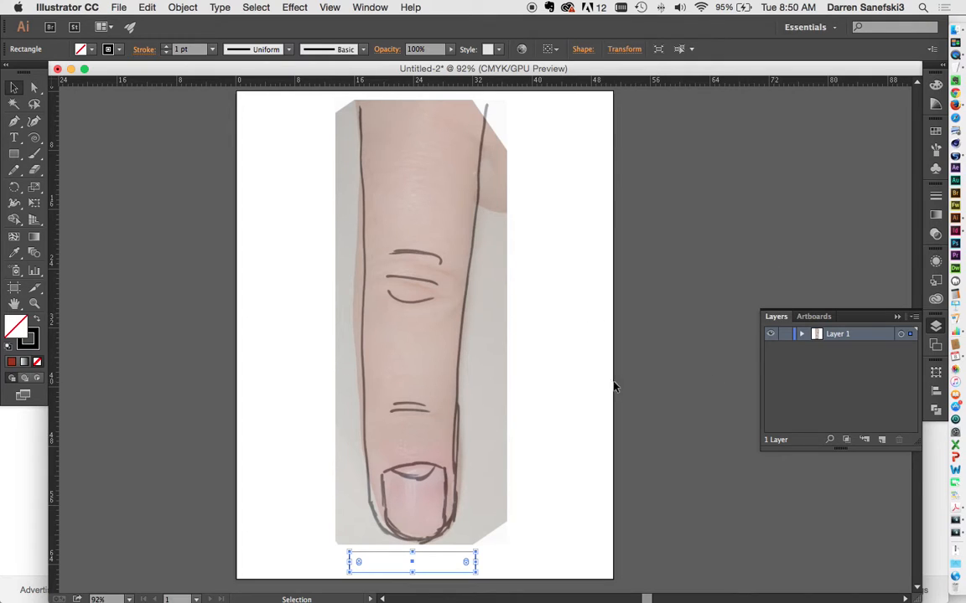
click(882, 440)
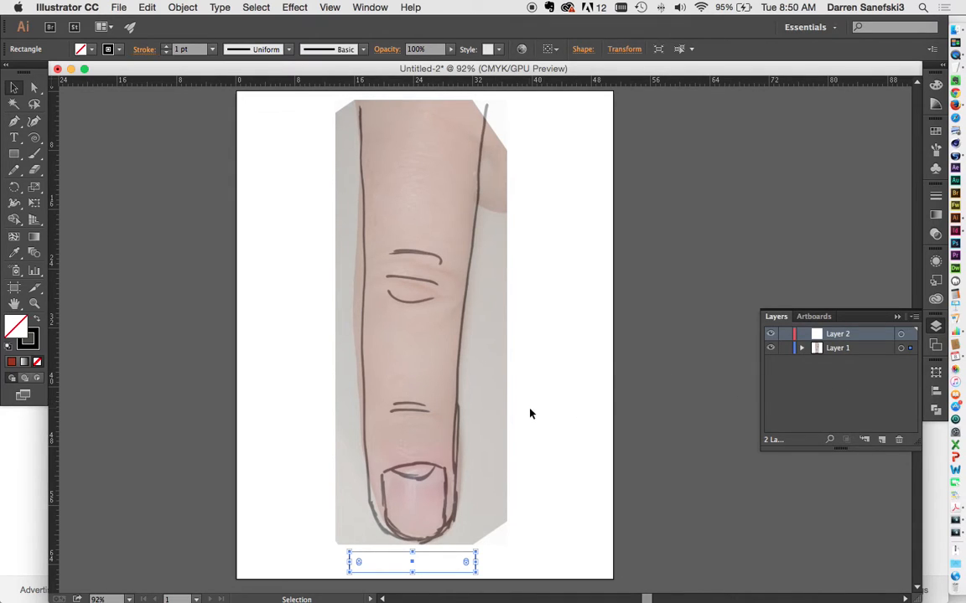
double_click(872, 351)
drag(163, 83, 612, 107)
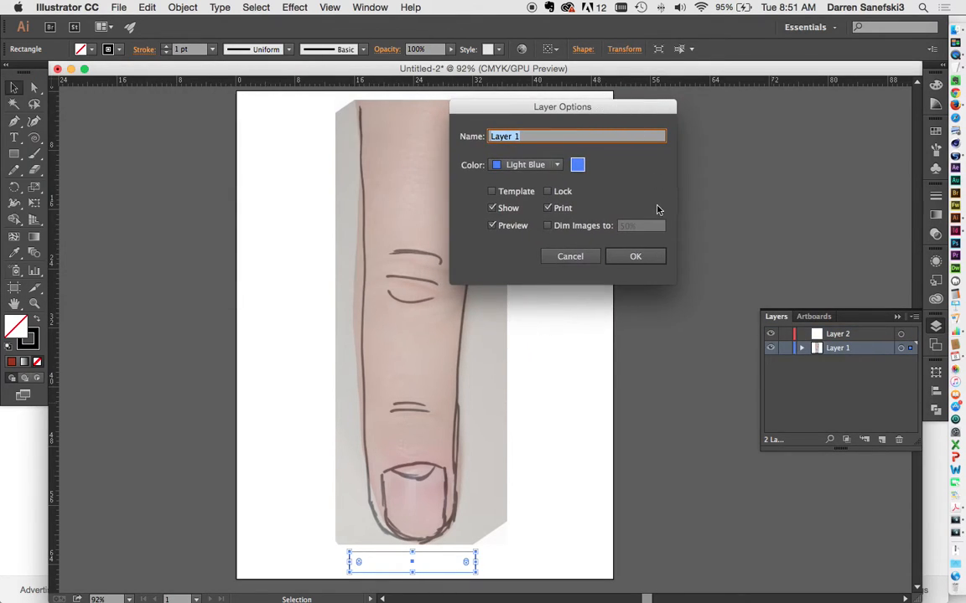
click(548, 228)
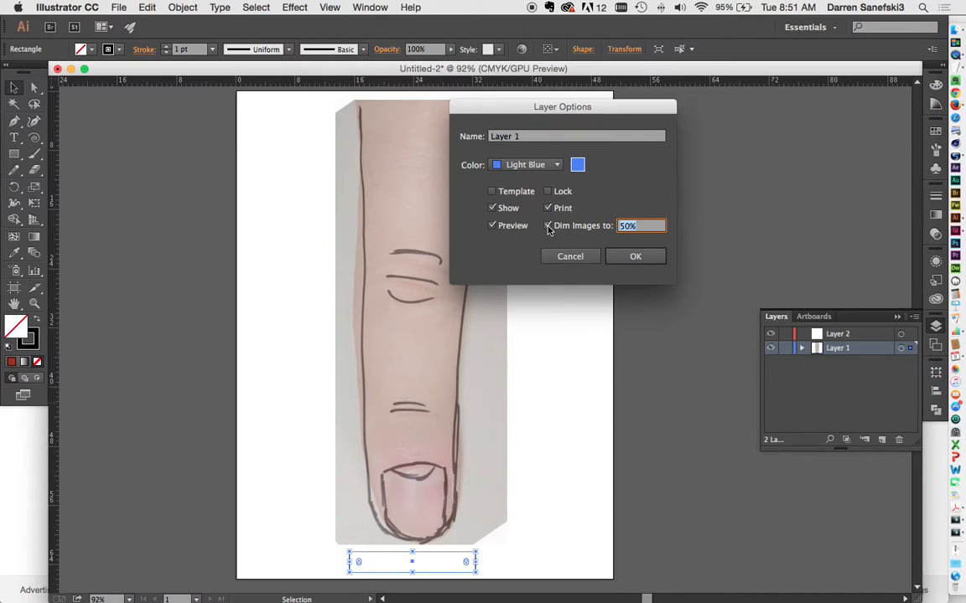
click(635, 256)
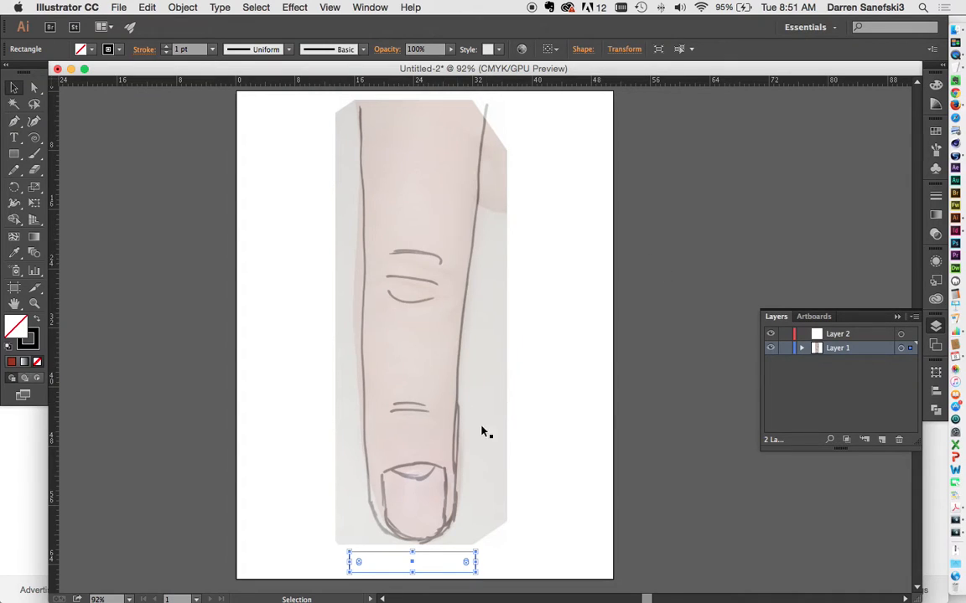
- Lock Layer 1 and test the lock by trying to move the finger image
click(785, 348)
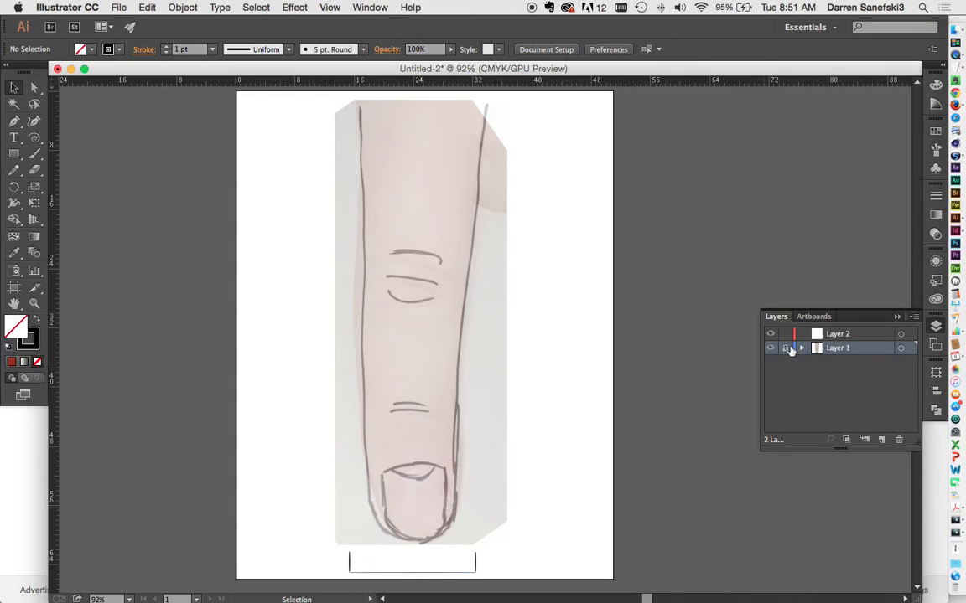
drag(452, 340, 614, 157)
drag(450, 281, 565, 186)
drag(411, 336, 561, 209)
- Set the fill color to the White swatch
click(935, 130)
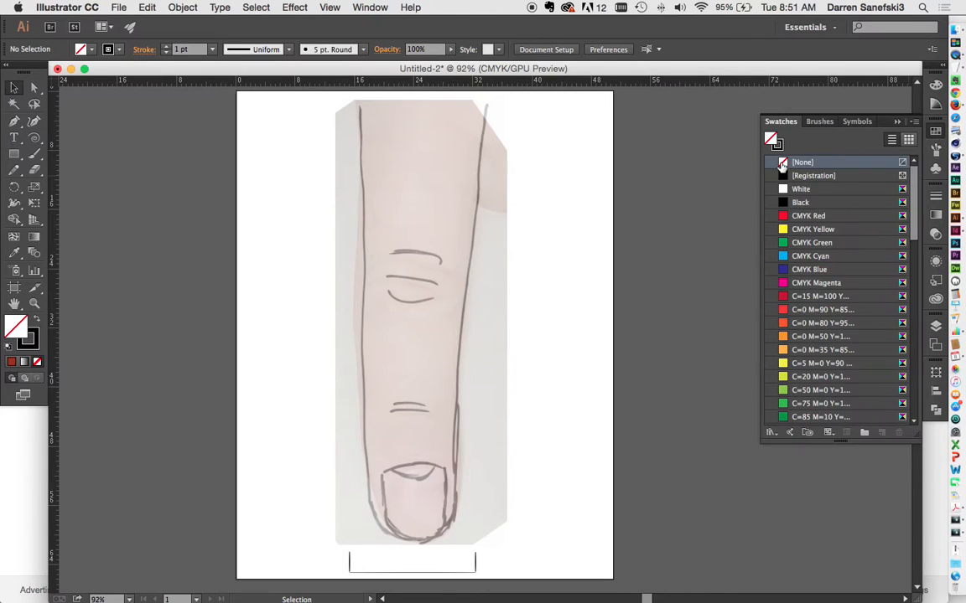
click(801, 189)
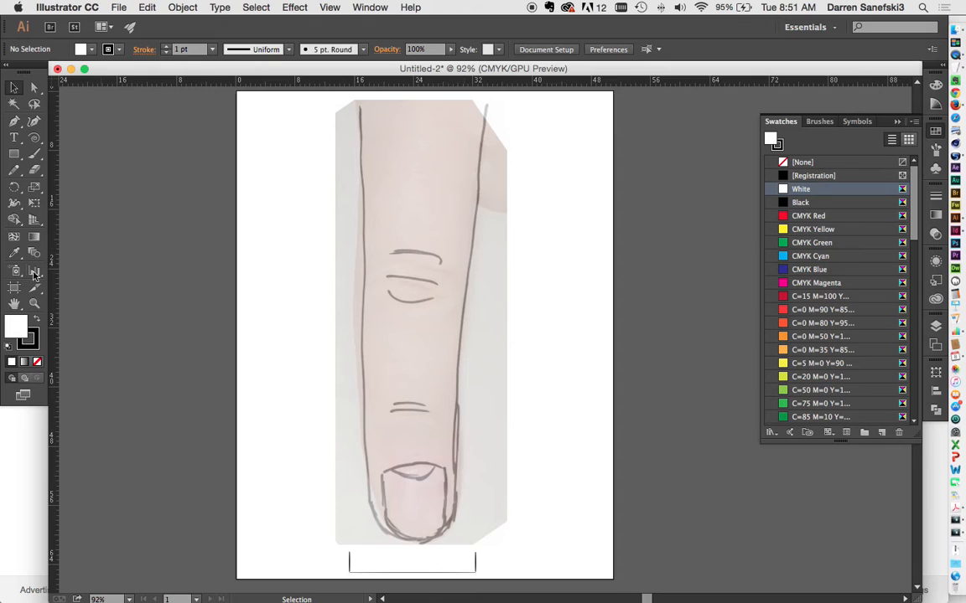
- Draw a rectangle over the finger above the nail on Layer 2 and set its stroke weight to 7 pt
click(14, 154)
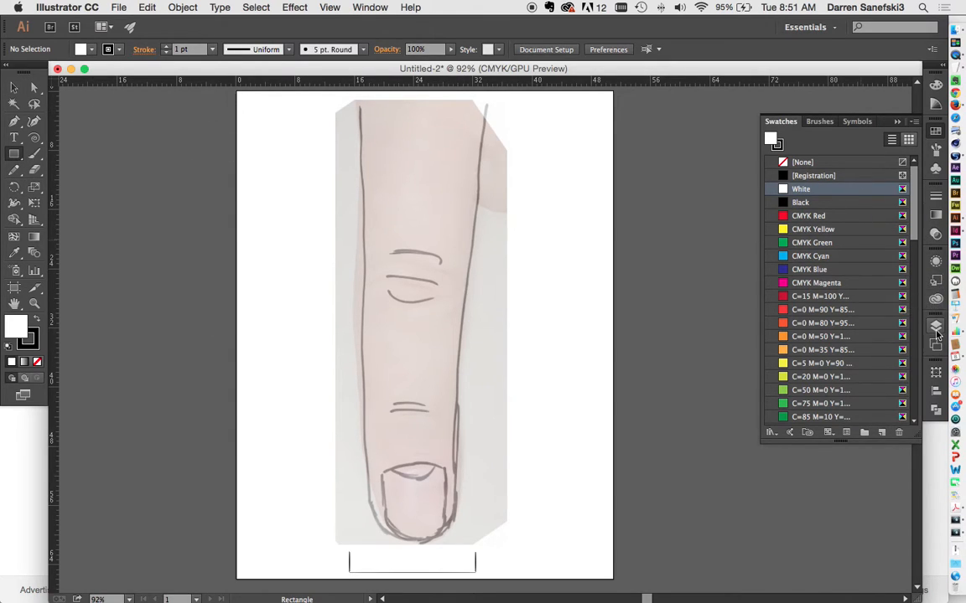
click(936, 332)
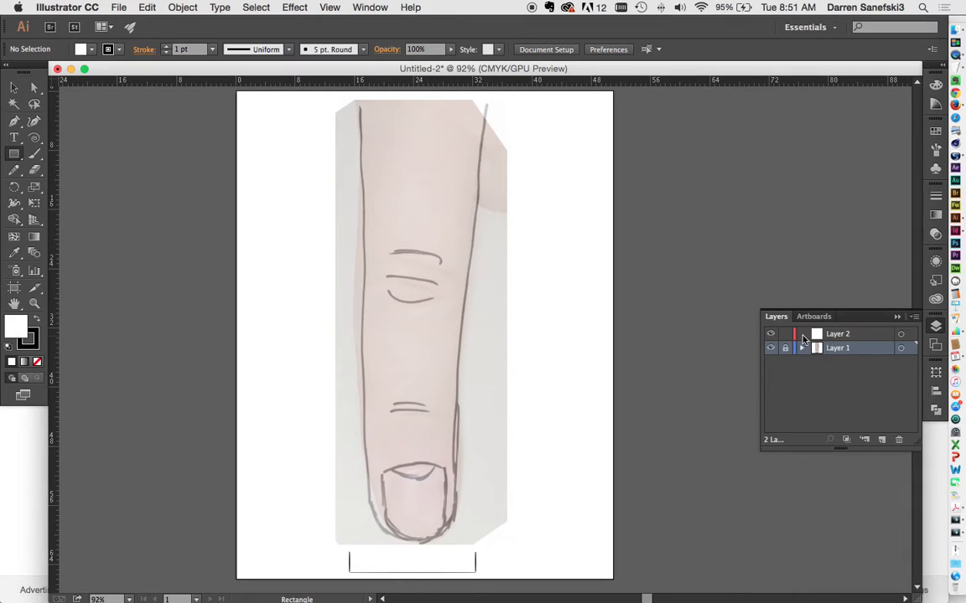
click(879, 336)
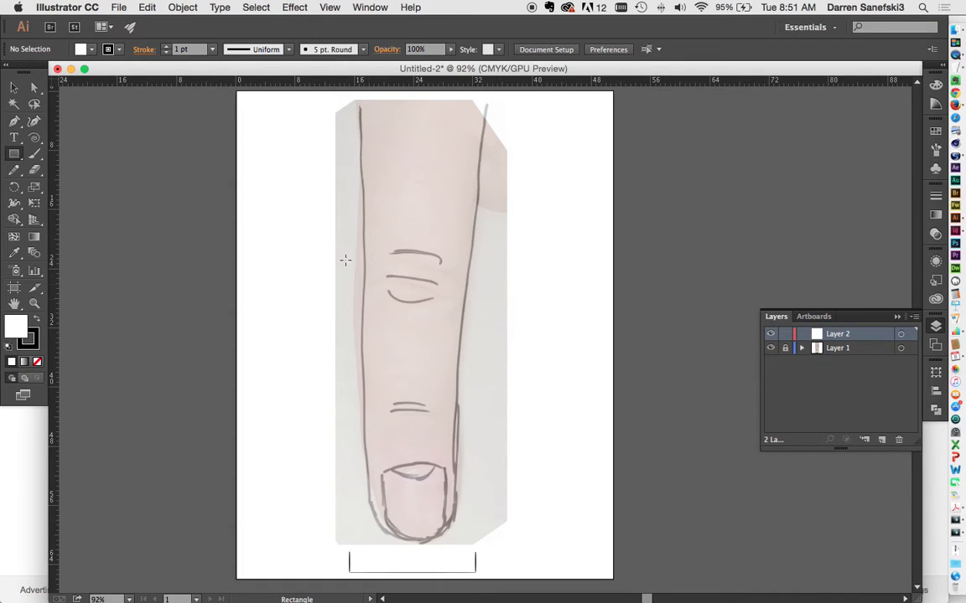
mouse_move(356, 102)
mouse_down()
mouse_move(416, 314)
mouse_move(485, 394)
mouse_move(511, 444)
mouse_up()
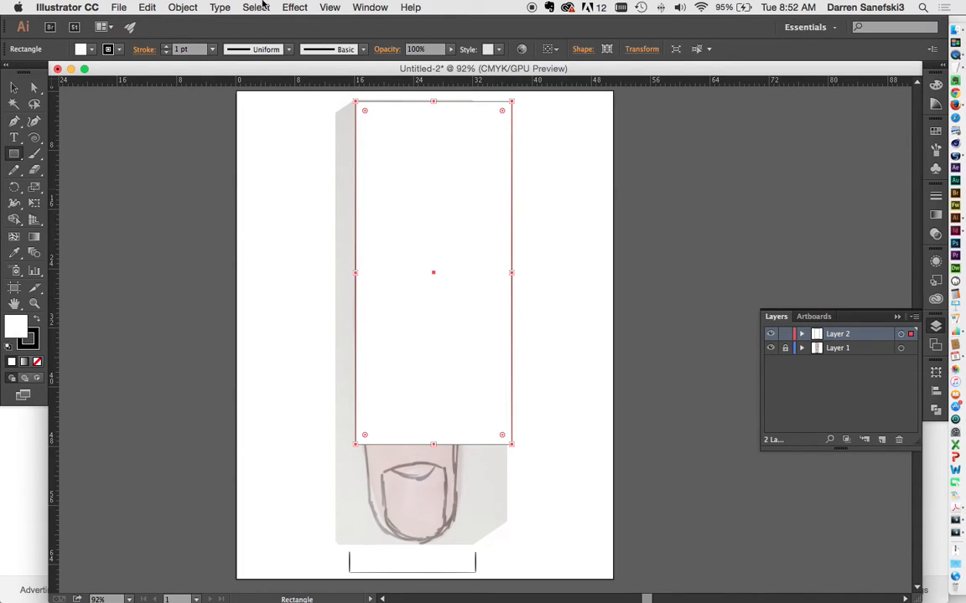
click(211, 49)
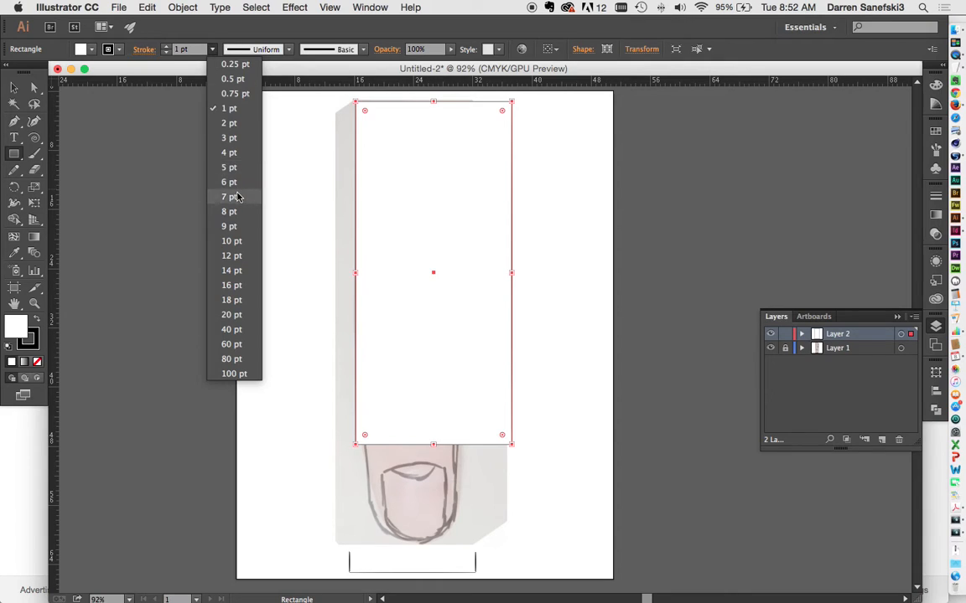
click(228, 196)
- Shift the rectangle sideways to uncover part of the finger image and delete it from Layer 2
click(13, 87)
click(417, 241)
mouse_move(417, 241)
mouse_down()
mouse_move(472, 246)
mouse_move(390, 237)
mouse_move(487, 261)
mouse_move(478, 272)
mouse_move(409, 257)
mouse_move(418, 253)
mouse_move(410, 269)
mouse_move(458, 257)
mouse_up()
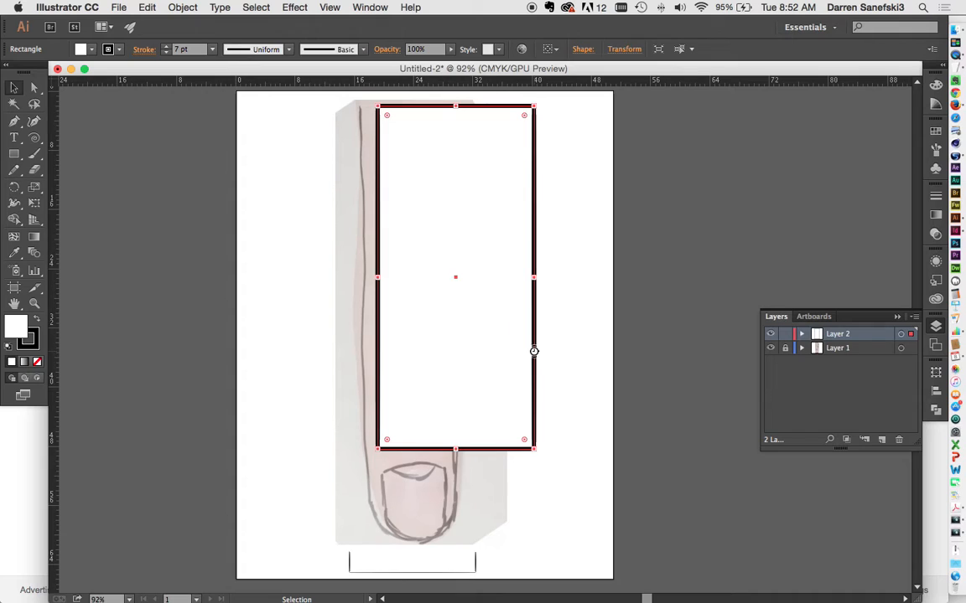
key(Delete)
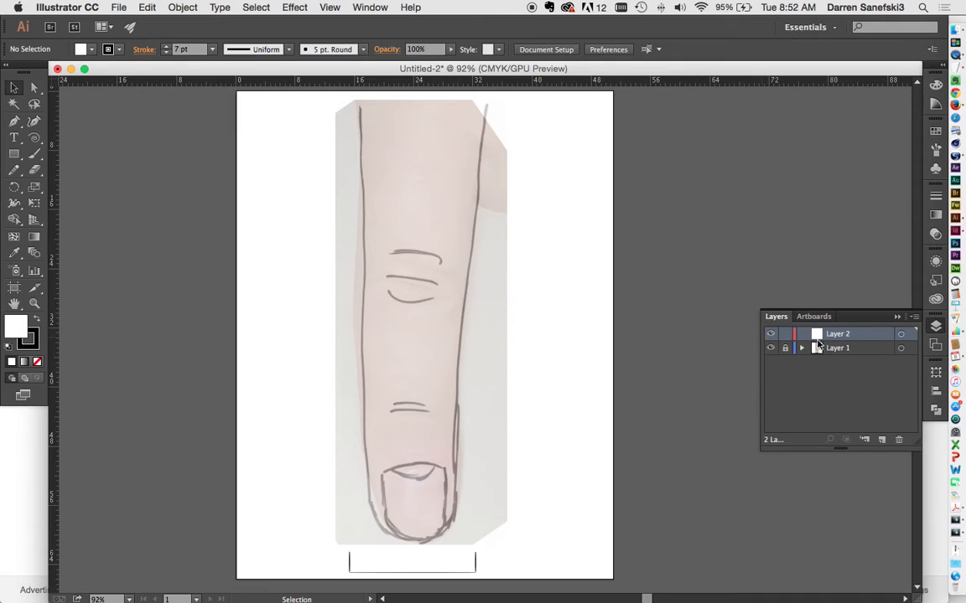
- Display the whole document in Outline mode and return to GPU Preview
click(329, 7)
click(343, 23)
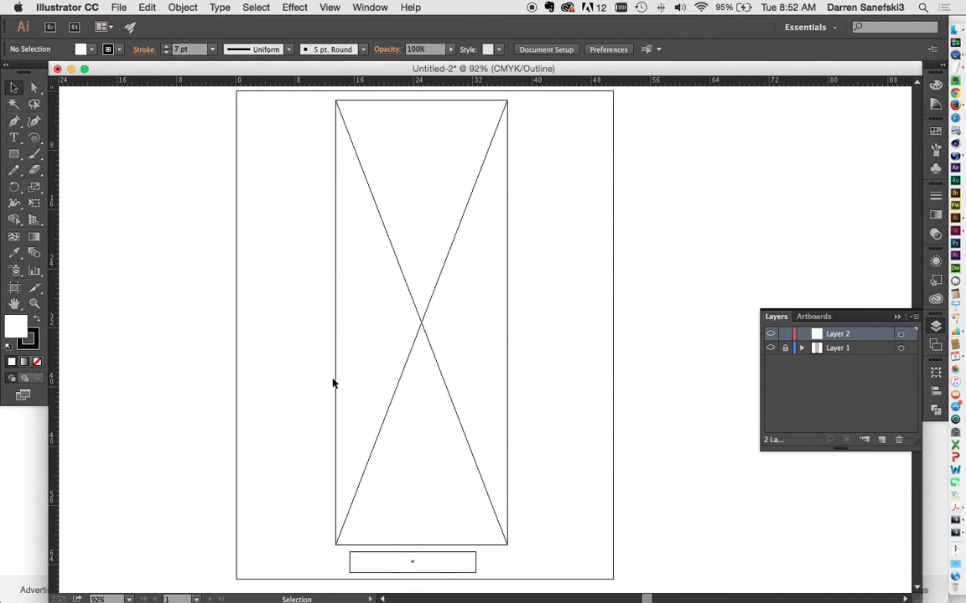
click(329, 7)
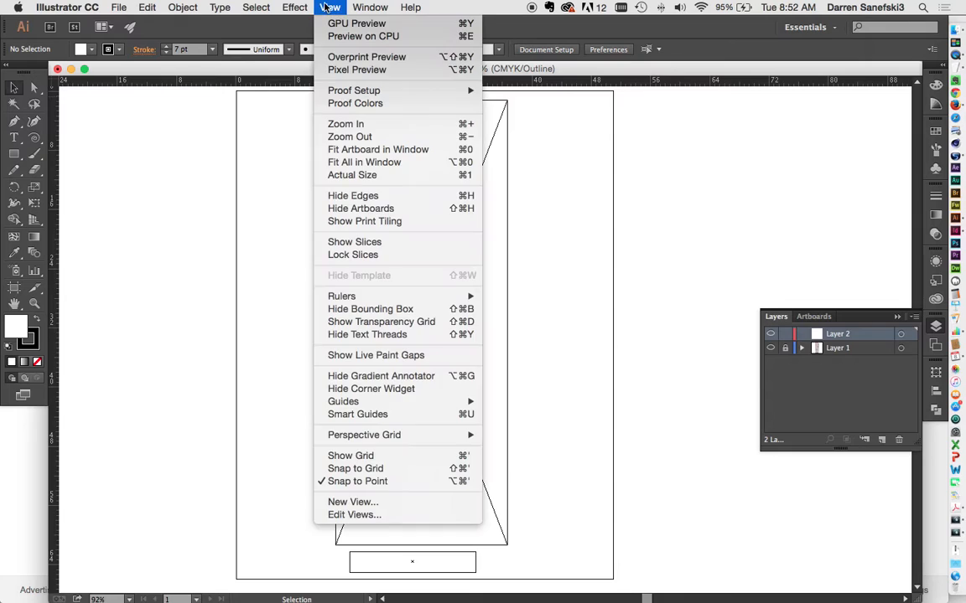
click(336, 28)
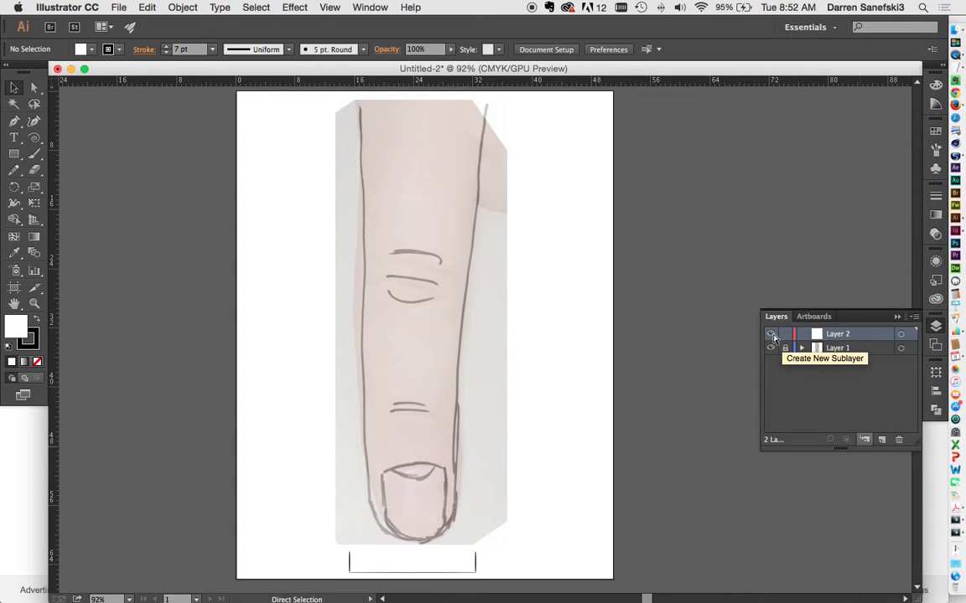
- Set only Layer 2 to outline display and draw a tall rectangle from the finger's top edge down to the nail
super+click(772, 335)
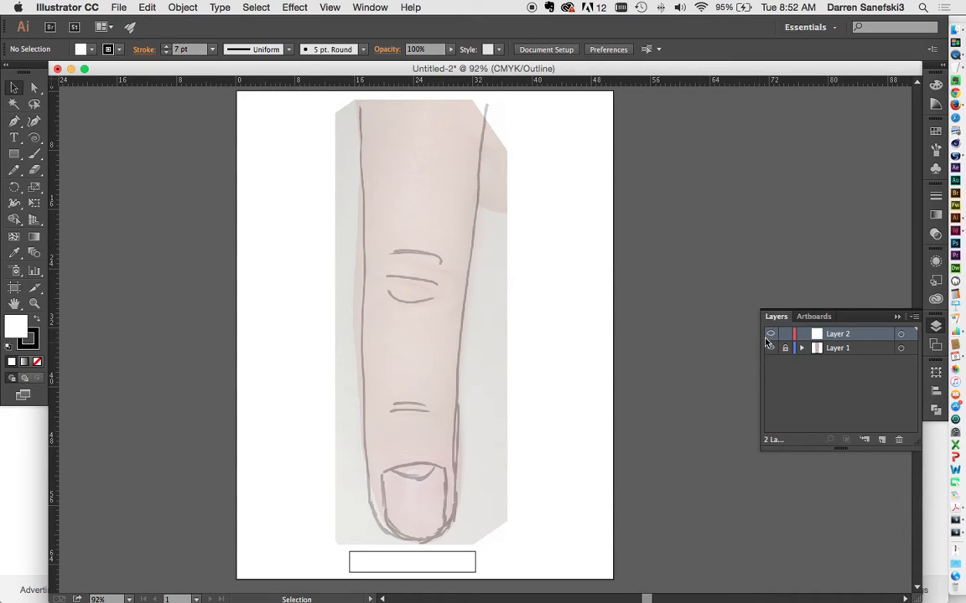
click(14, 154)
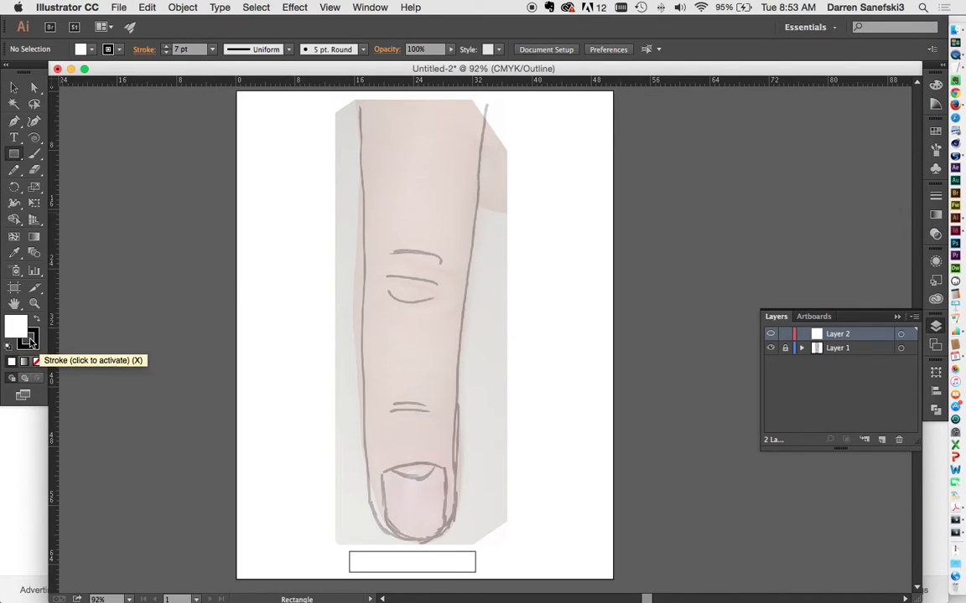
drag(357, 104, 488, 494)
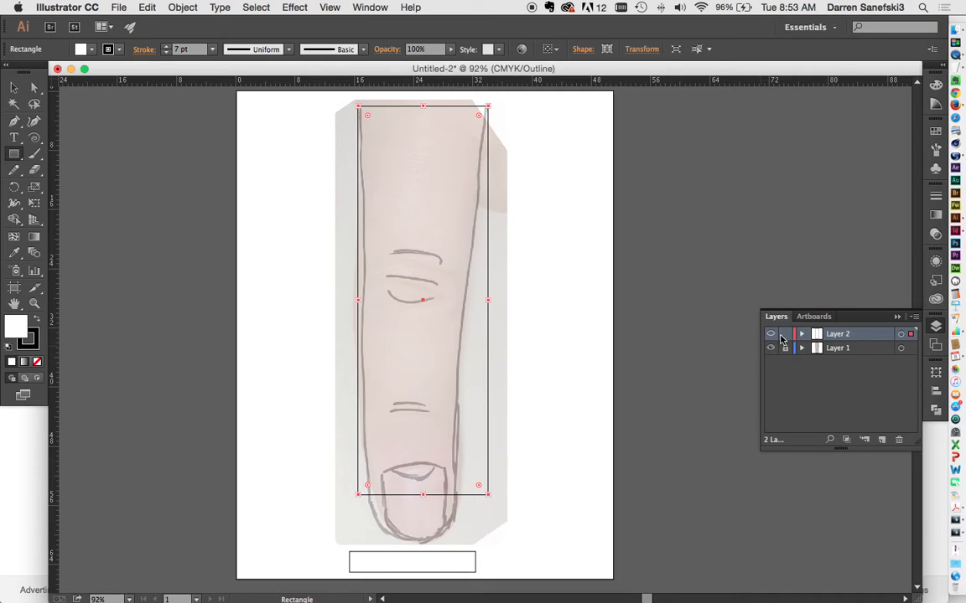
- Show Layer 2 with its fill and stroke, and return it to outline display
key(super+y)
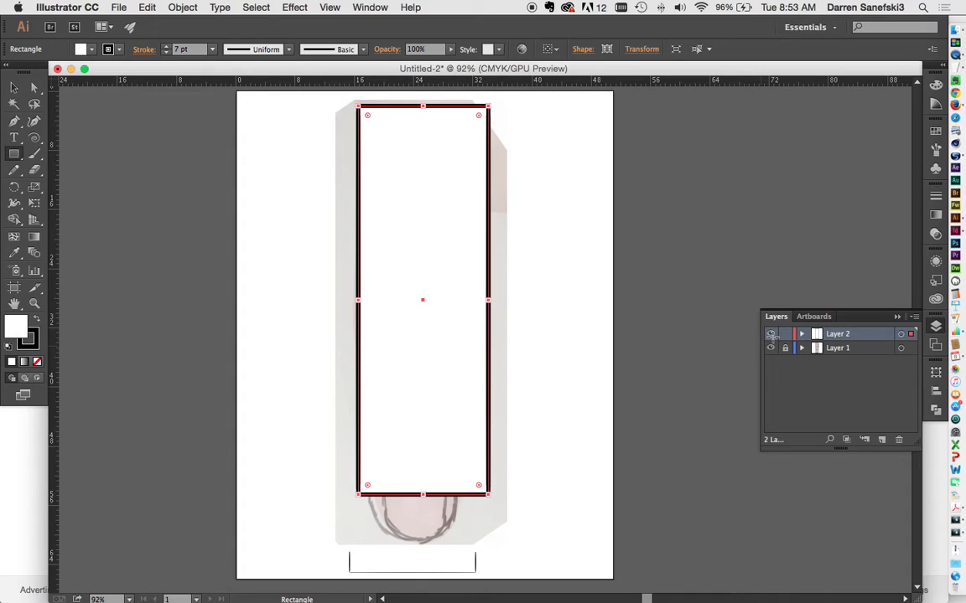
super+click(770, 334)
key(super+y)
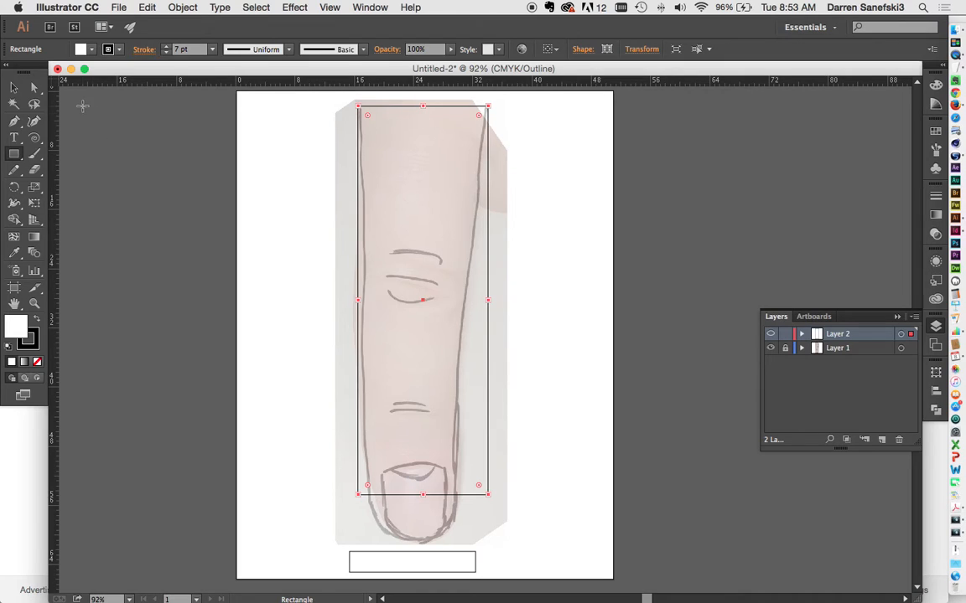
- Zoom in and out around the fingertip and nail to examine how the rectangle lies against the sketched finger
click(13, 87)
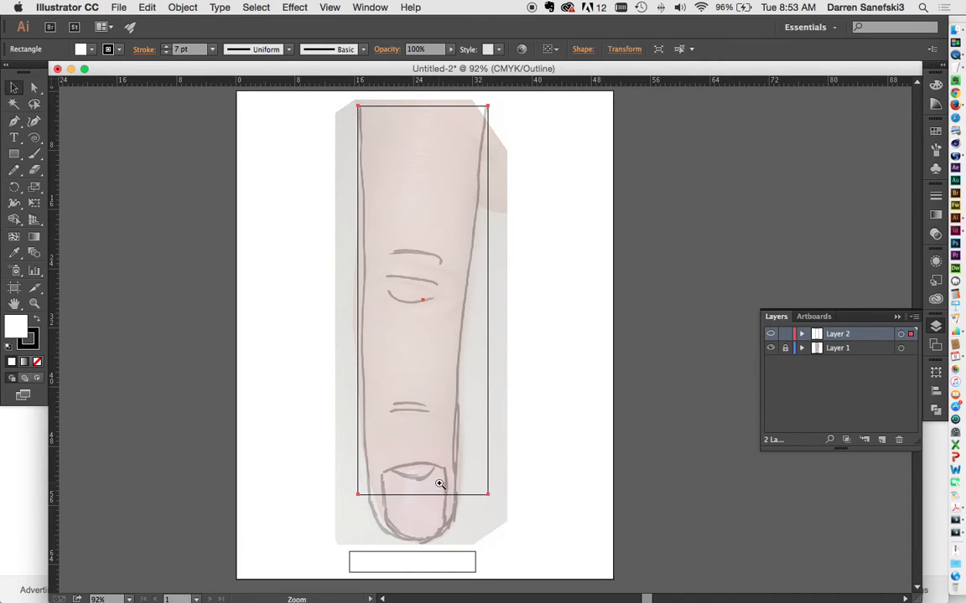
super+click(445, 487)
super+click(496, 263)
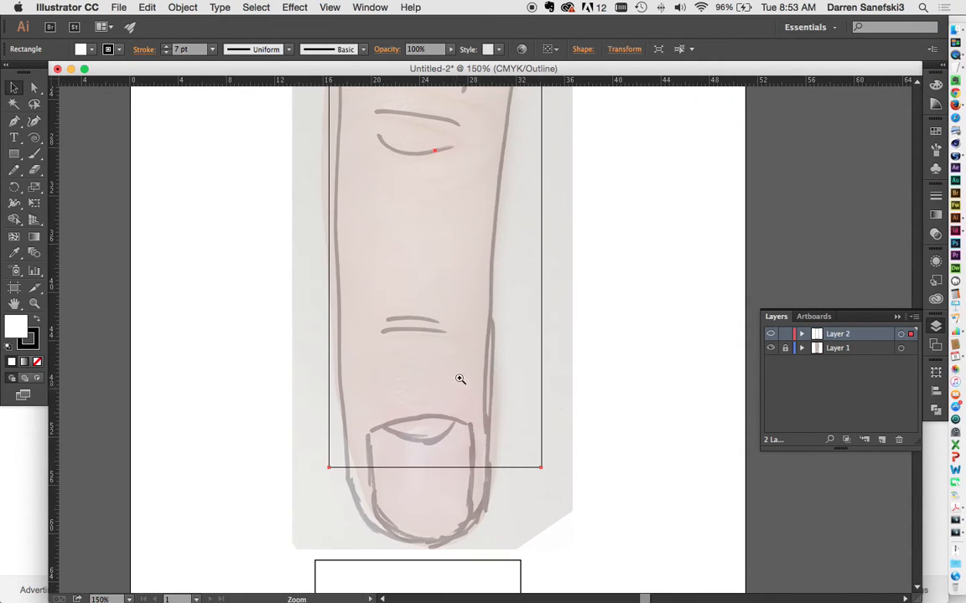
alt+super+click(479, 328)
alt+super+click(479, 329)
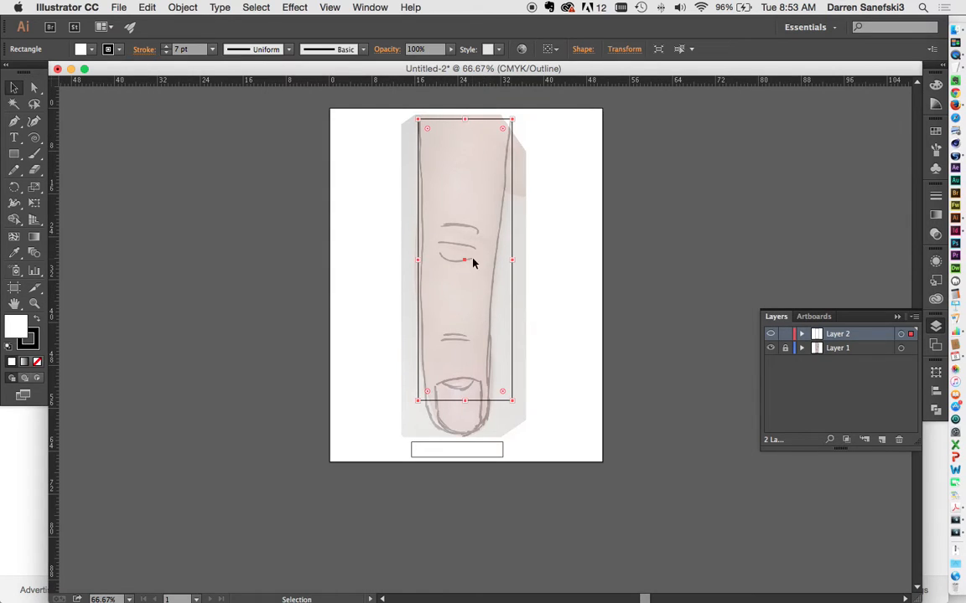
super+click(469, 395)
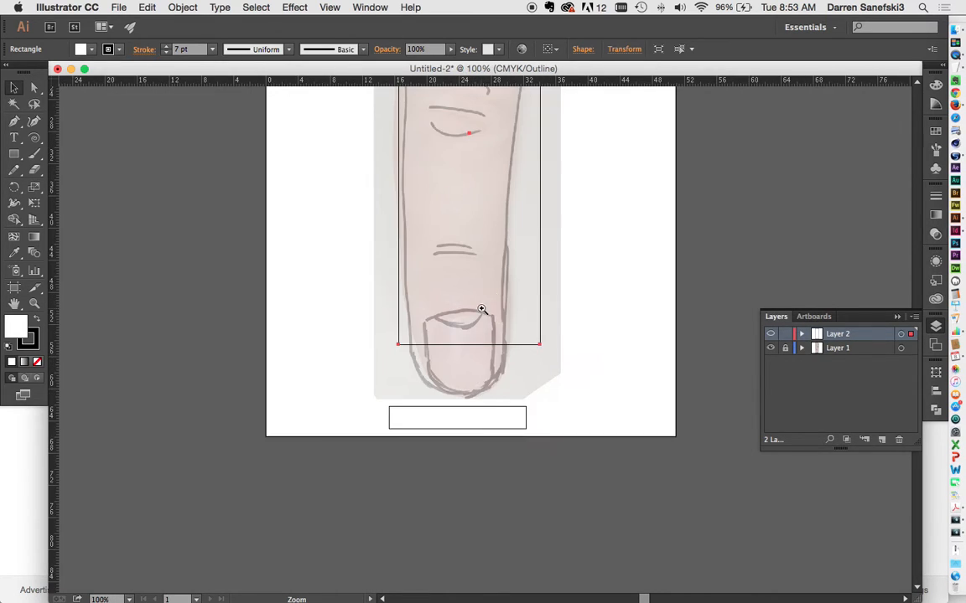
super+click(462, 378)
super+click(471, 370)
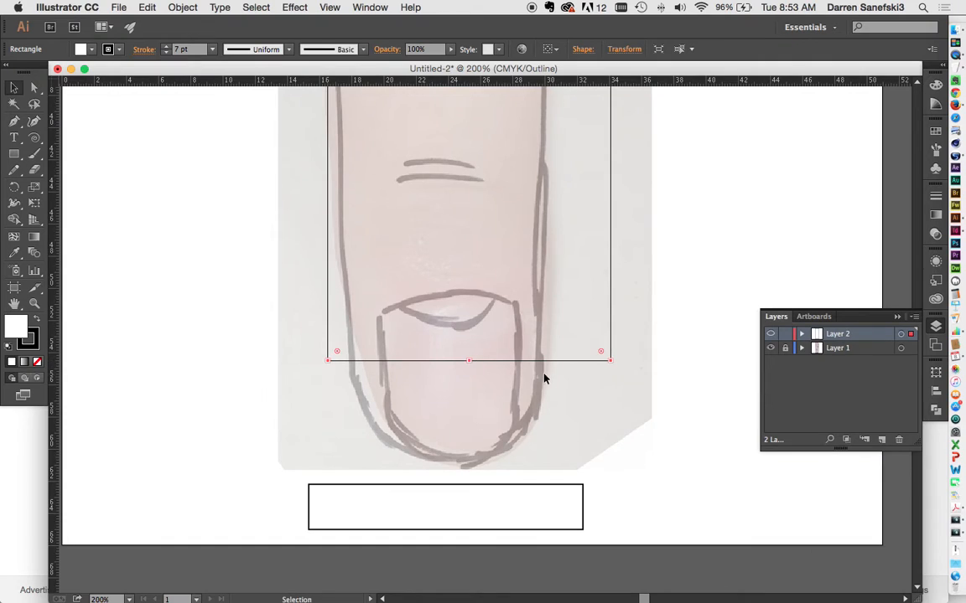
alt+super+click(511, 245)
alt+super+click(517, 242)
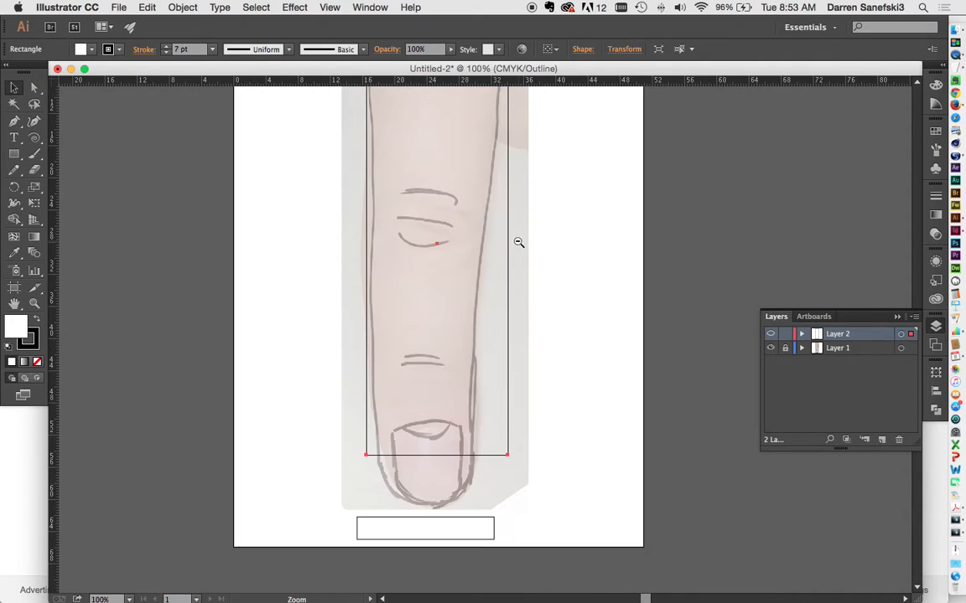
alt+super+click(507, 243)
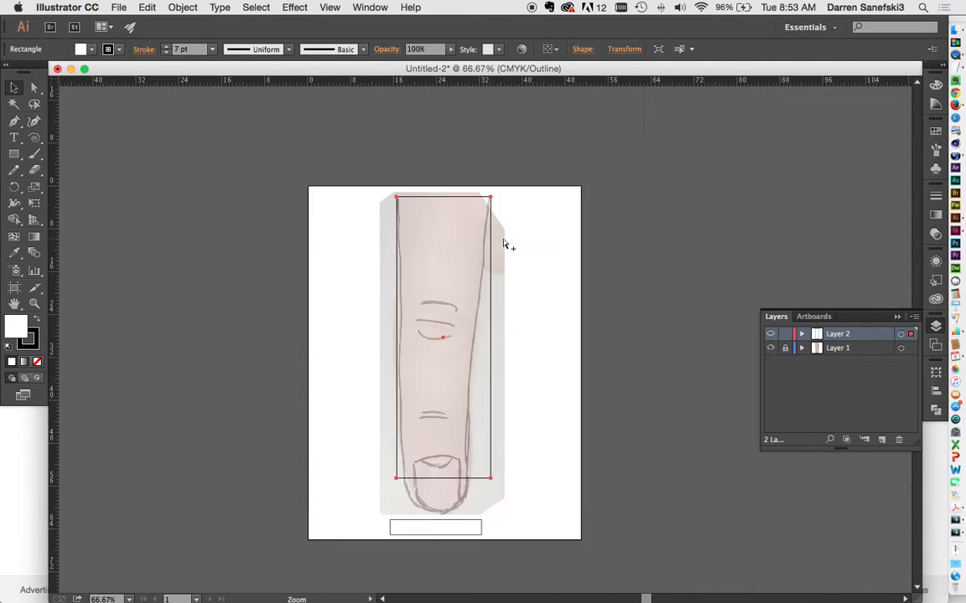
alt+super+click(456, 440)
super+click(476, 358)
super+click(482, 328)
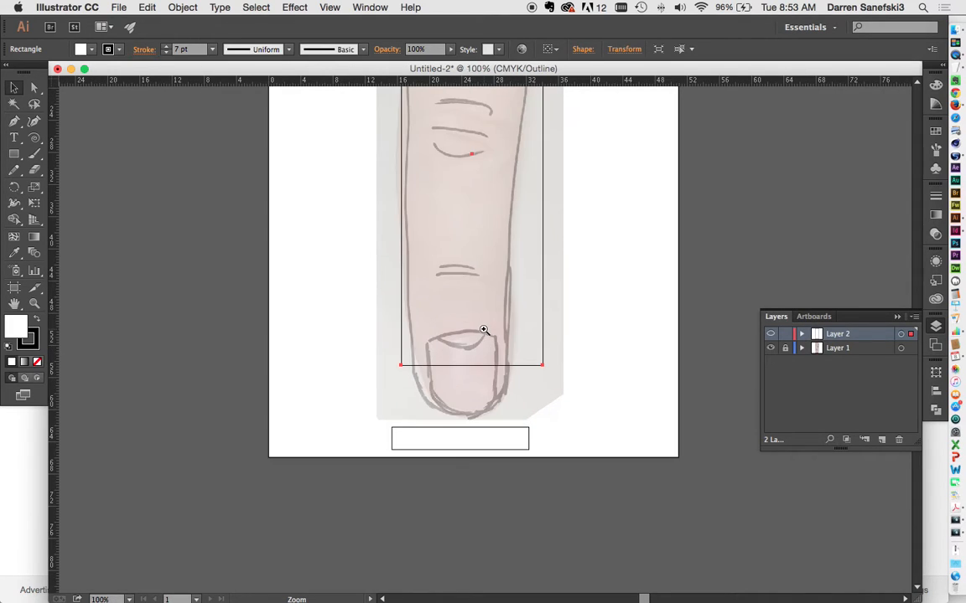
super+click(484, 330)
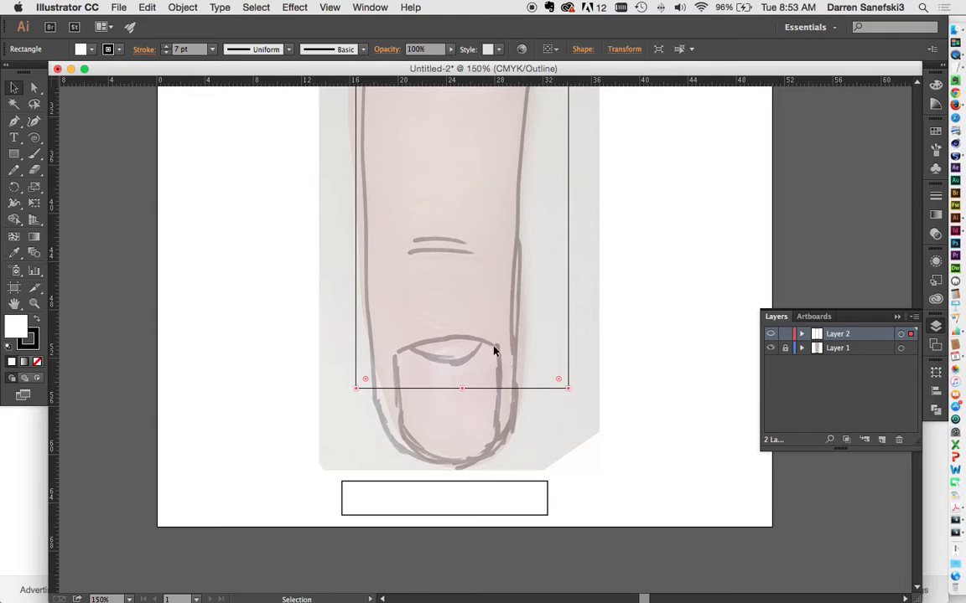
- Move the rectangle's two lower corner anchors inward onto the finger's sides, to about X 18p0 and X 29p7
click(34, 88)
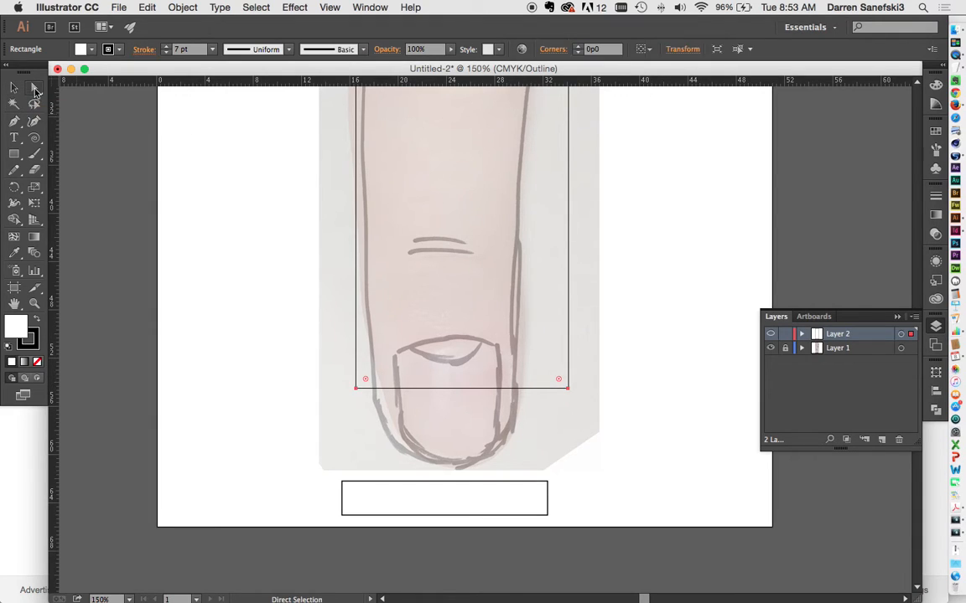
click(222, 306)
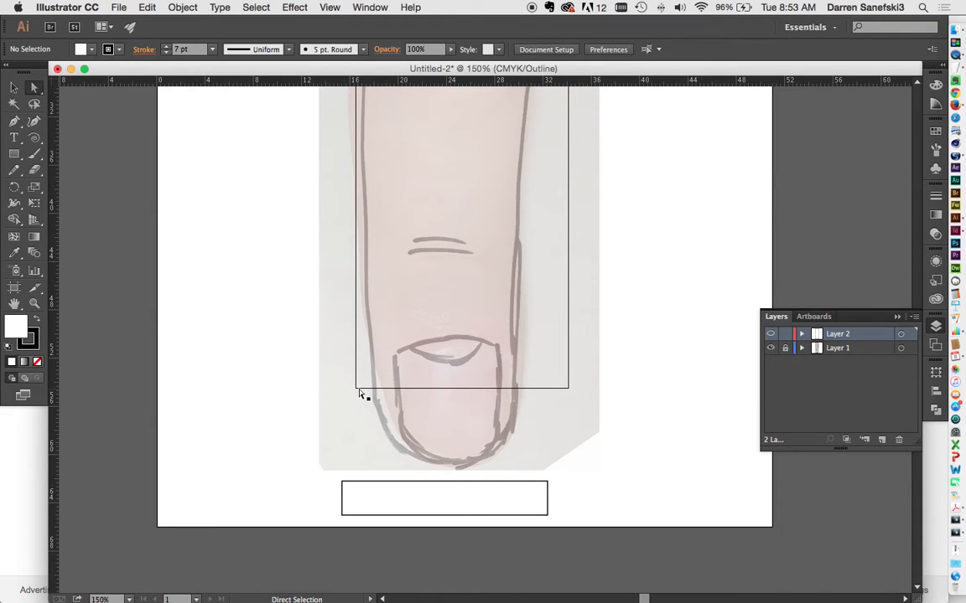
drag(358, 391, 374, 389)
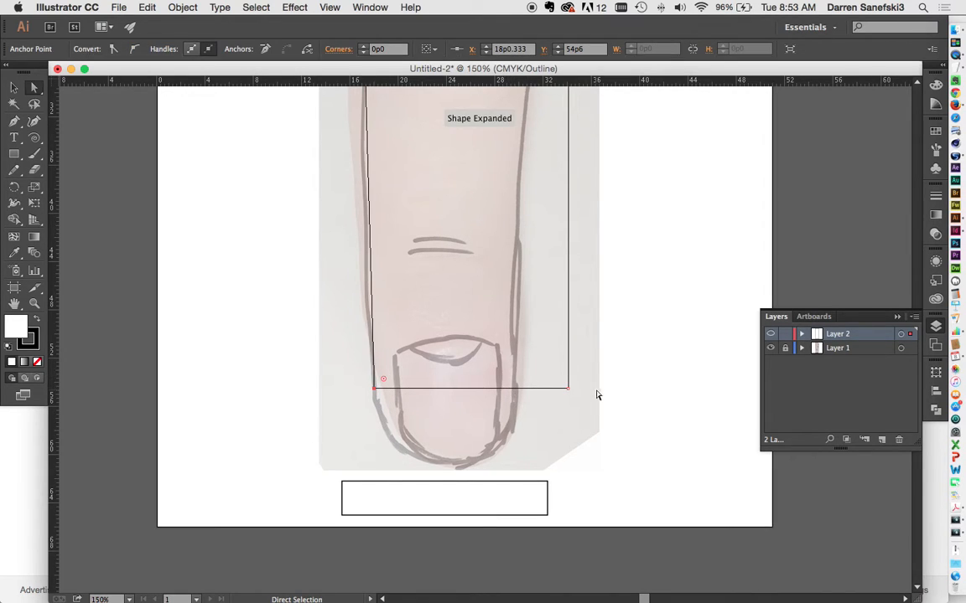
drag(568, 388, 514, 390)
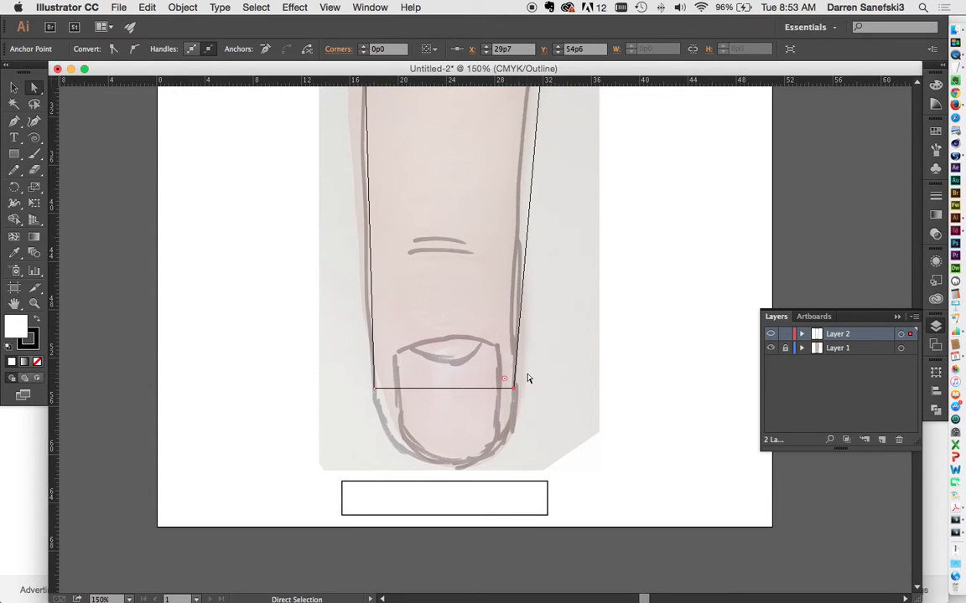
- Move the rectangle's two upper corner anchors onto the finger's sketched edges, to about X 16p10 and X 33p9
drag(573, 130, 527, 592)
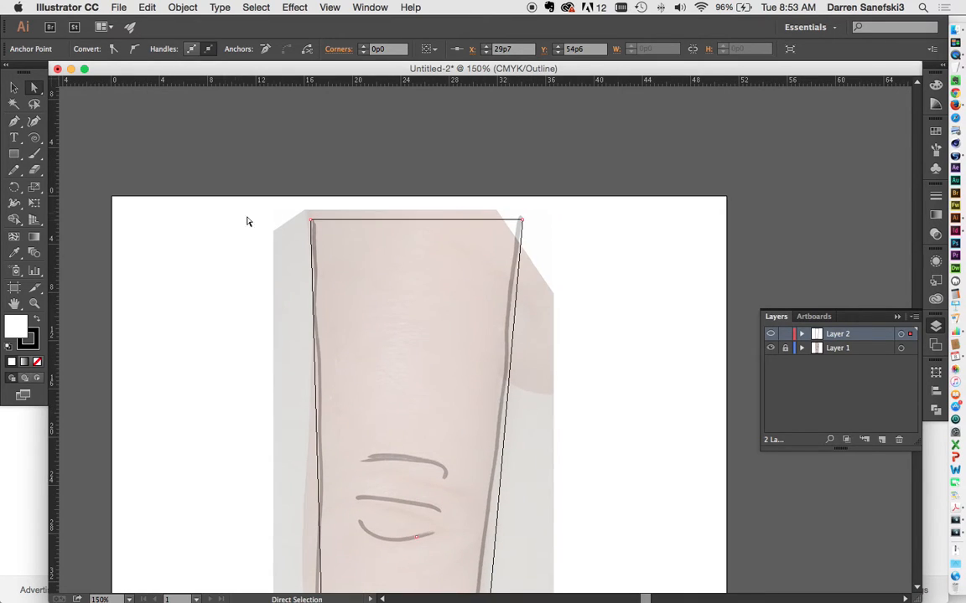
mouse_move(311, 223)
mouse_down()
mouse_move(346, 223)
mouse_move(313, 221)
mouse_up()
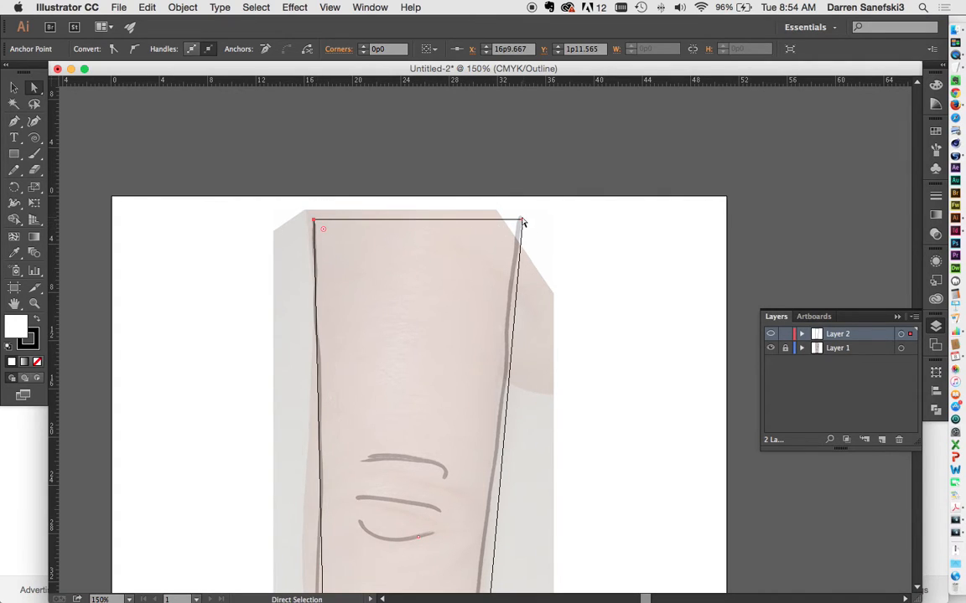
mouse_move(522, 222)
mouse_down()
mouse_move(595, 222)
mouse_move(518, 221)
mouse_up()
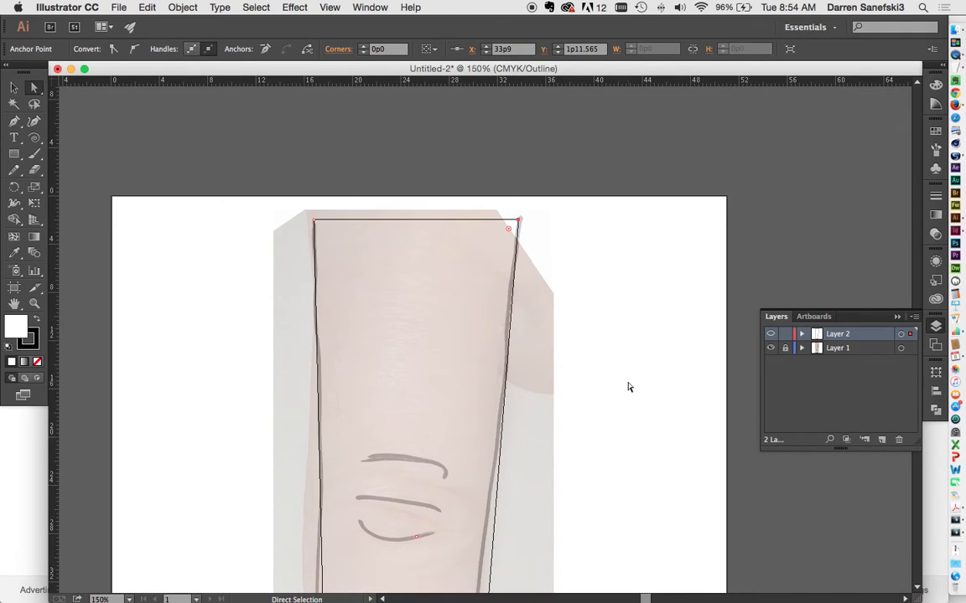
scroll(630, 387, down, 10)
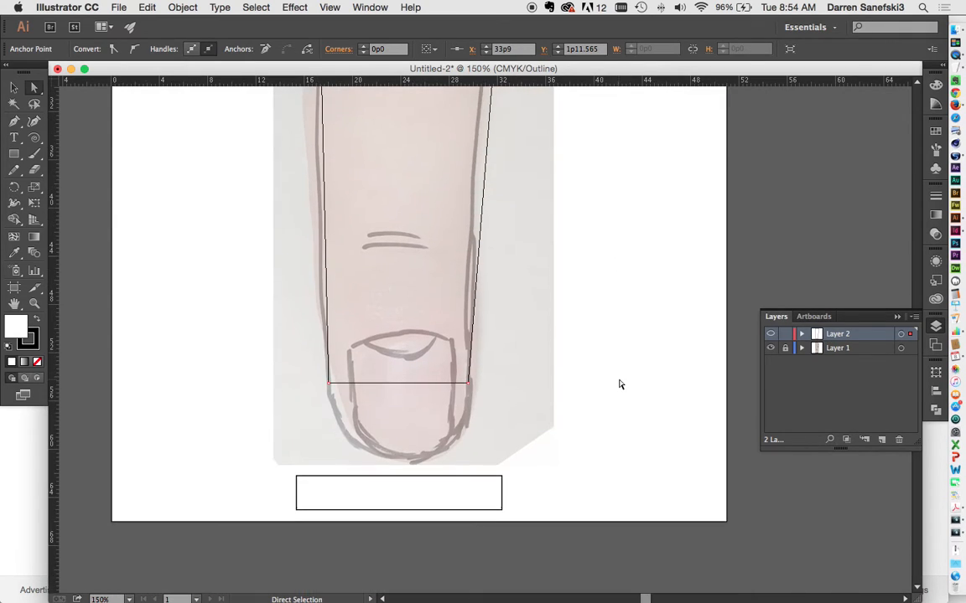
scroll(620, 385, up, 2)
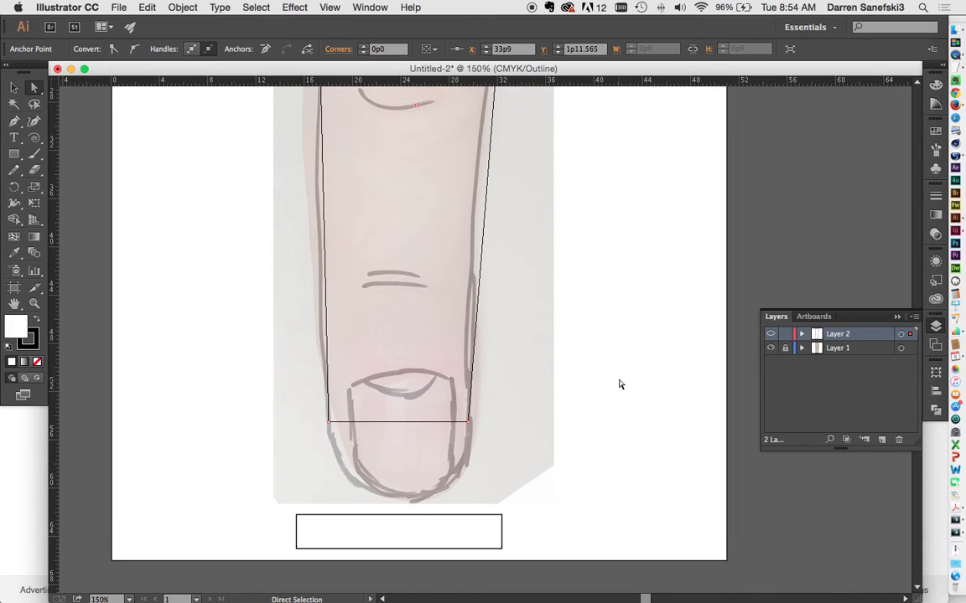
scroll(621, 385, down, 1)
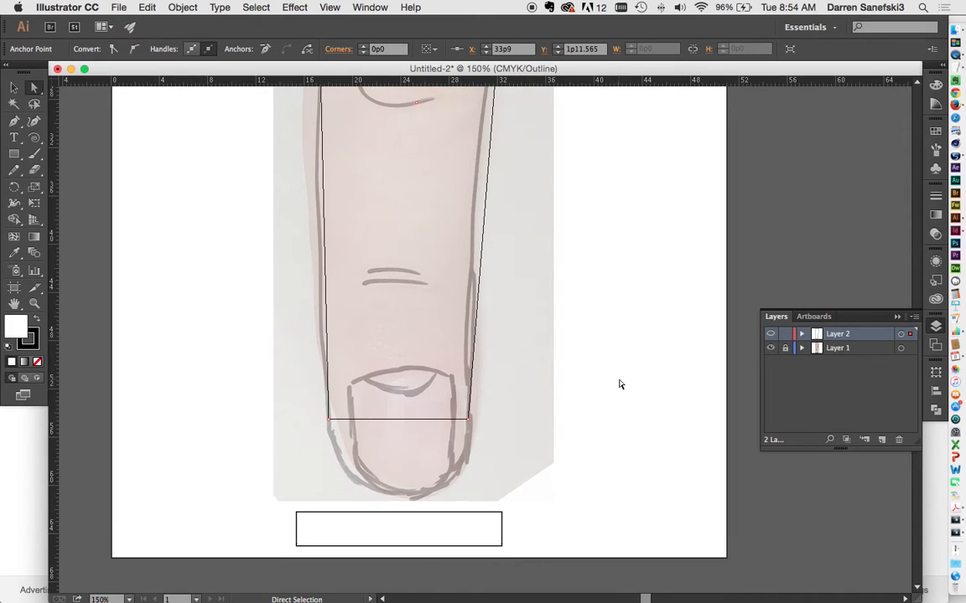
scroll(620, 385, down, 1)
scroll(620, 384, up, 10)
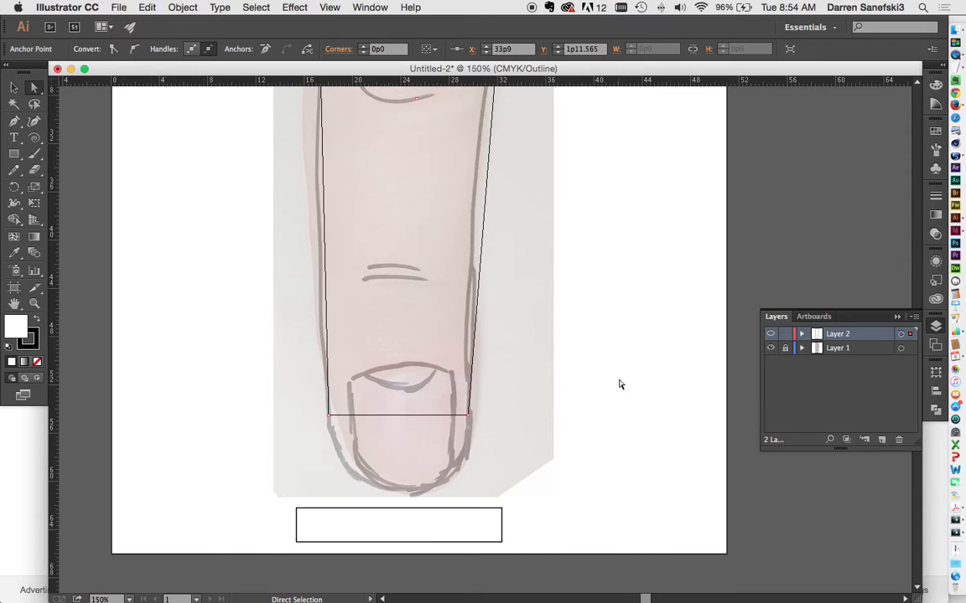
- Nudge the tapered rectangle's lower-left corner anchor onto the finger's edge, to about X 18p1.7, Y 55p10
scroll(619, 384, up, 5)
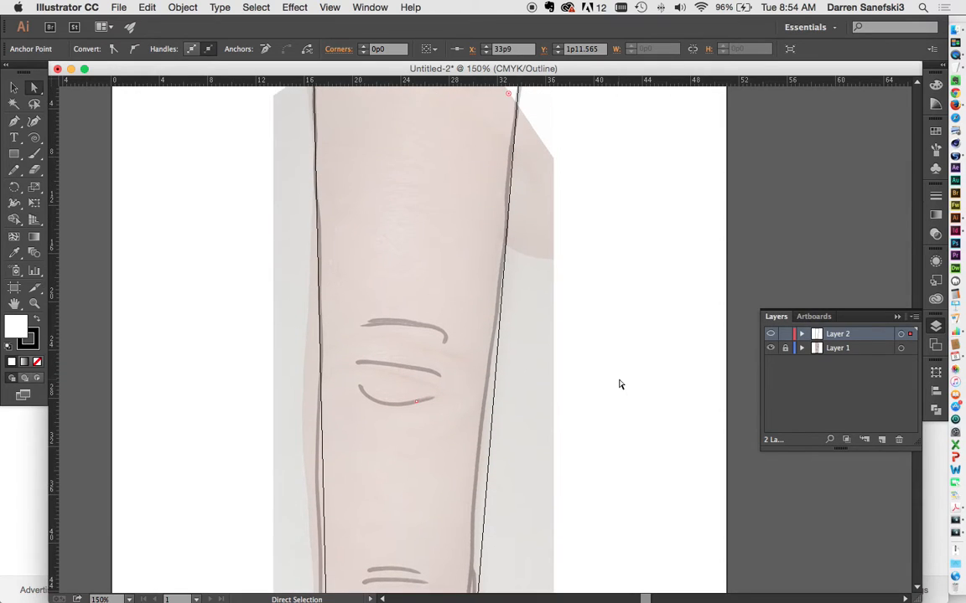
scroll(620, 384, down, 10)
scroll(620, 383, down, 6)
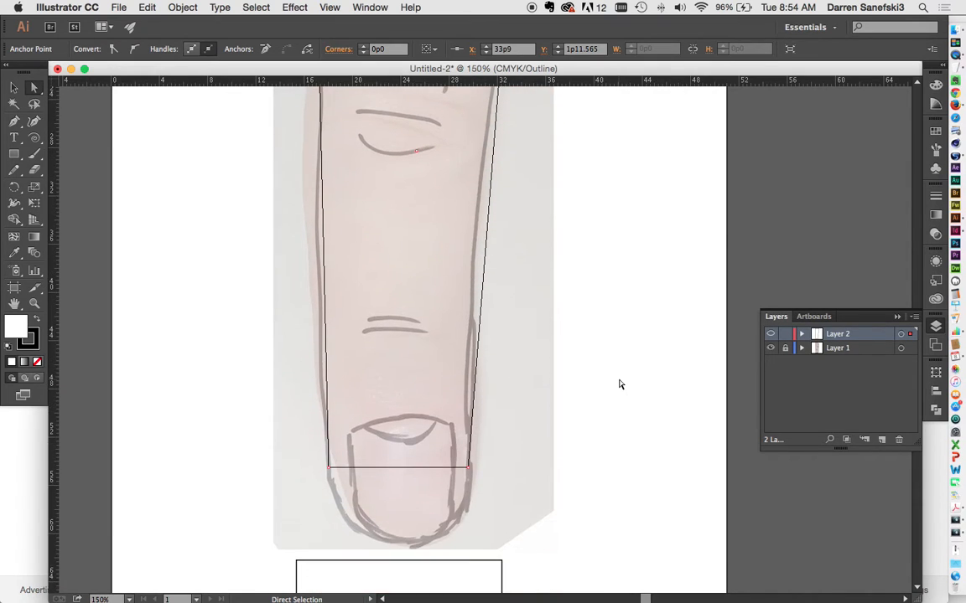
click(354, 409)
click(371, 409)
drag(371, 408, 367, 425)
click(618, 423)
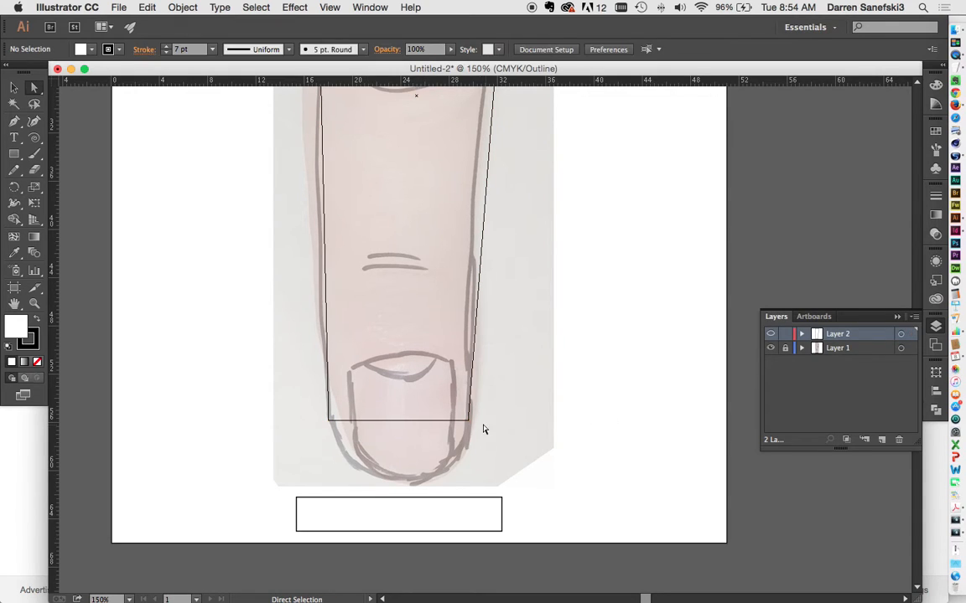
click(328, 420)
mouse_move(329, 421)
mouse_down()
mouse_move(342, 420)
mouse_move(329, 416)
mouse_up()
- Draw a circle over the fingernail, spanning the width of the tapered rectangle's lower edge
scroll(553, 411, up, 1)
scroll(553, 412, up, 5)
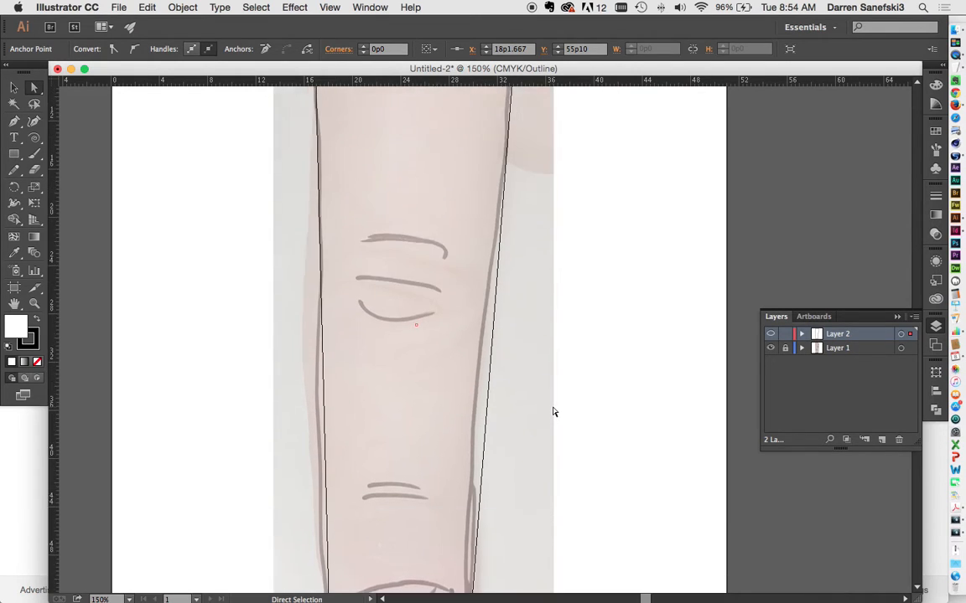
scroll(553, 412, down, 3)
scroll(553, 411, down, 4)
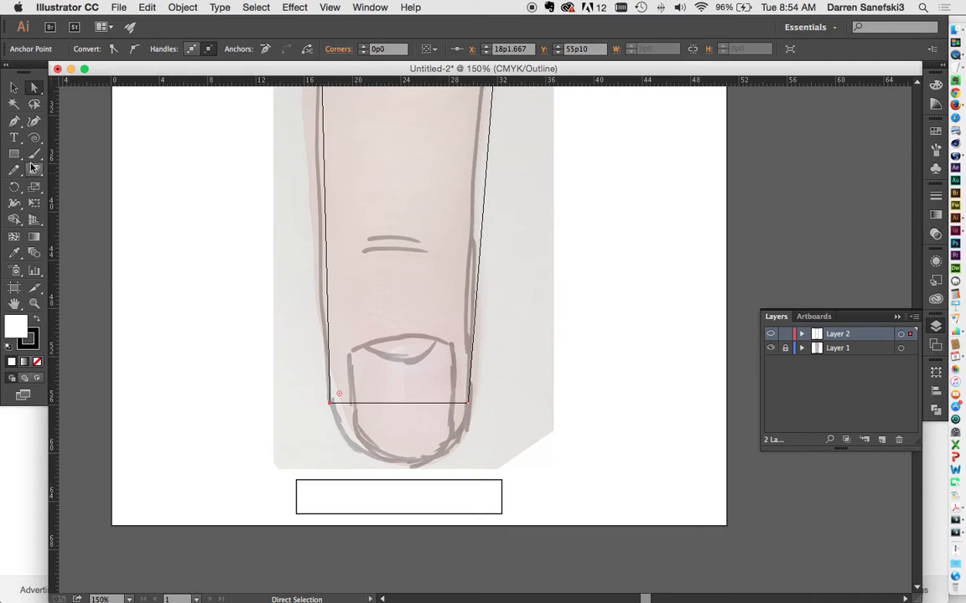
drag(14, 153, 69, 186)
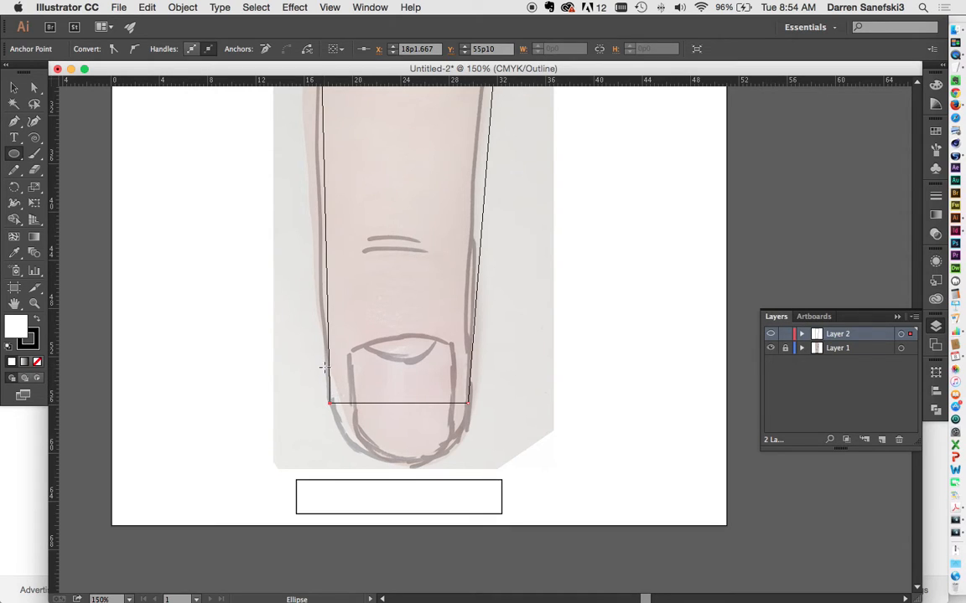
drag(328, 340, 468, 408)
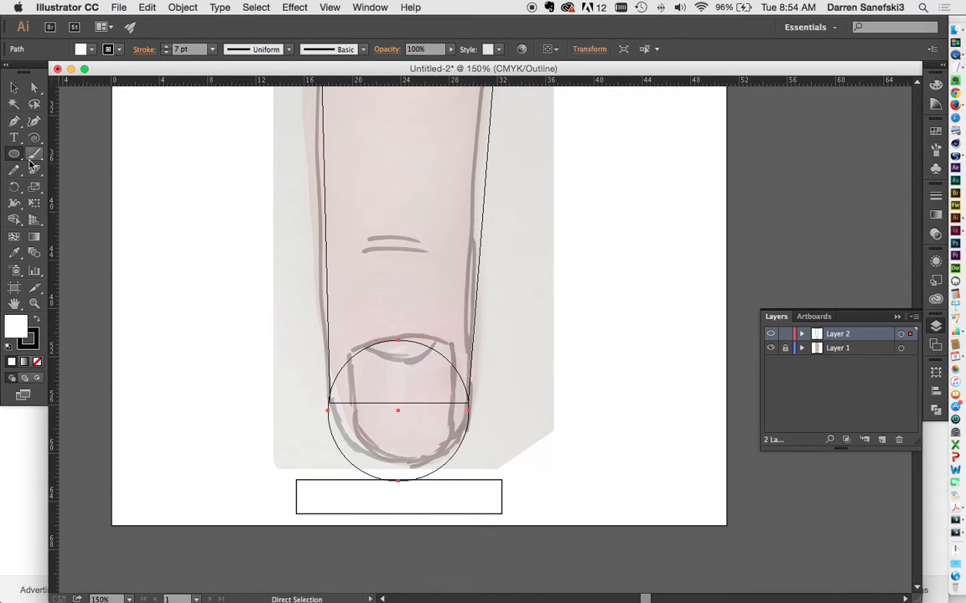
- Move the circle up to the fingertip's sketched end and shrink it slightly to match the finger's width
click(13, 87)
super+click(438, 389)
super+click(438, 389)
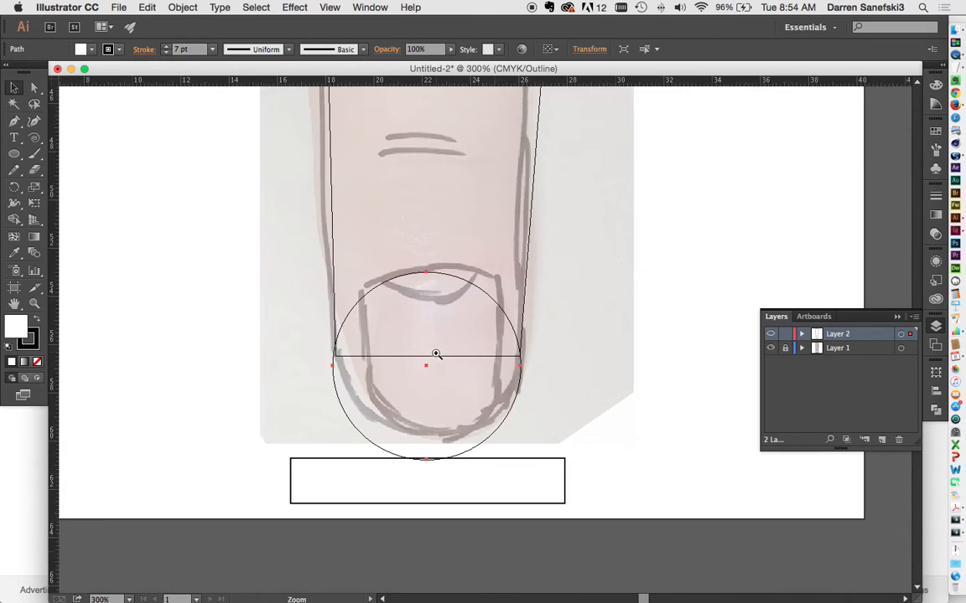
super+click(436, 354)
drag(621, 485, 624, 435)
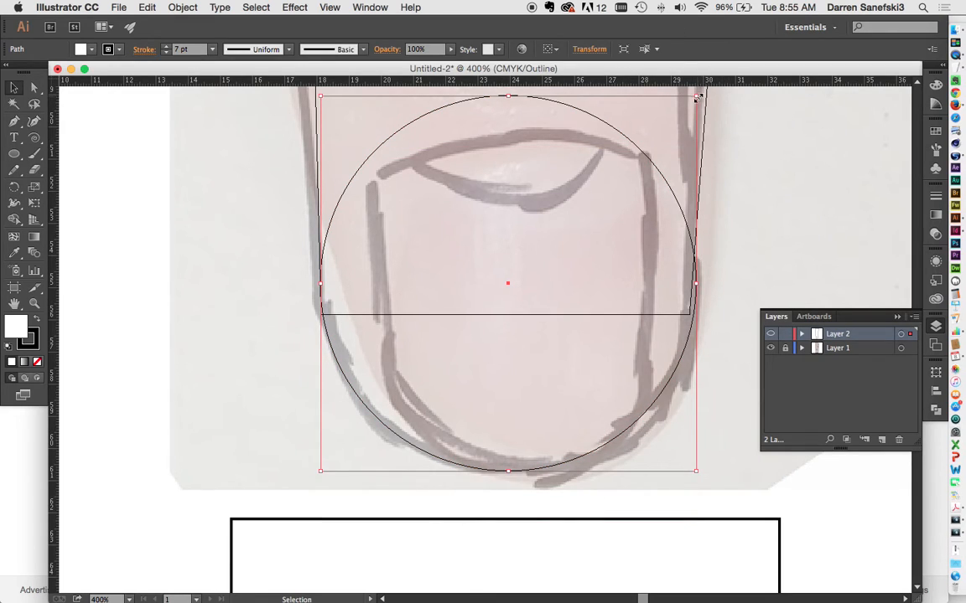
drag(698, 97, 690, 98)
click(754, 204)
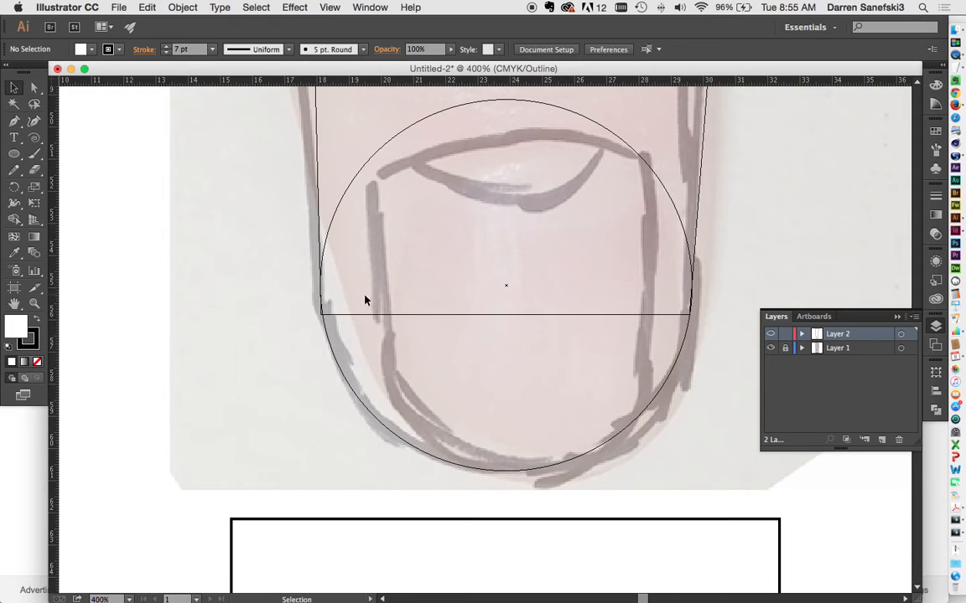
- Move the tapered rectangle's two lower corner anchors up onto the circle's sides, to about X 18p1.5, Y 55p1 and X 29p7.9, Y 54p9.5
key(space)
super+click(331, 297)
super+click(537, 342)
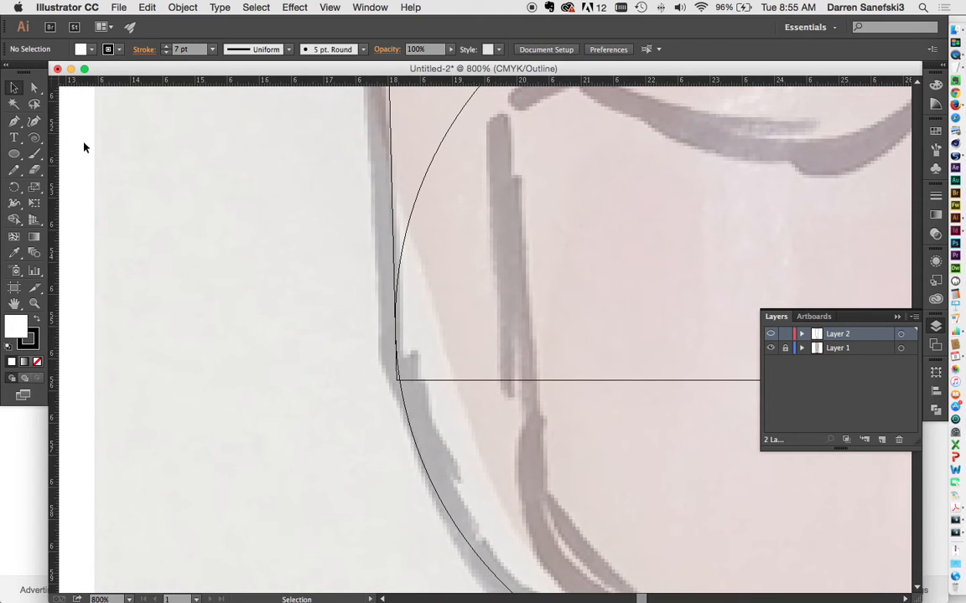
click(33, 87)
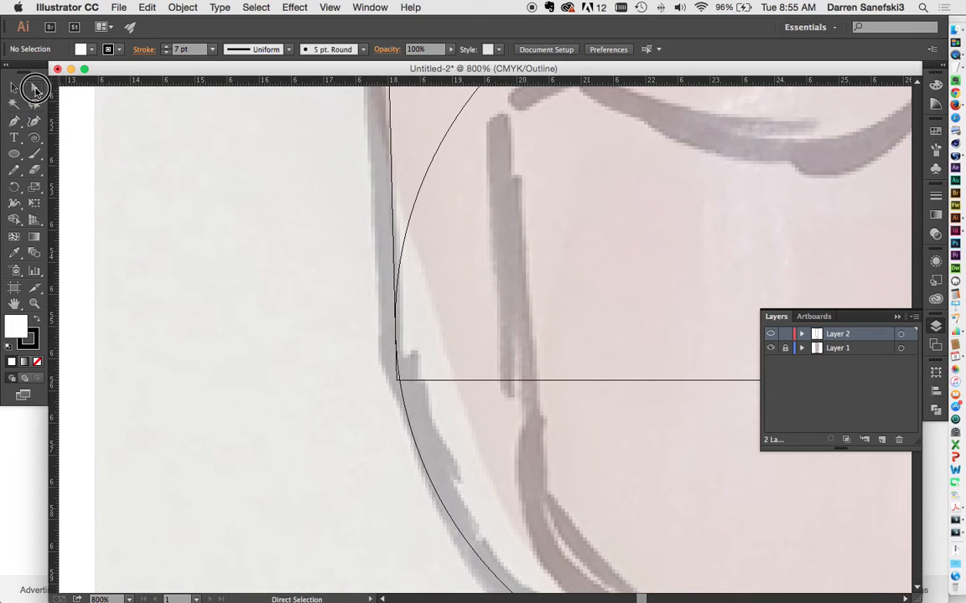
click(439, 382)
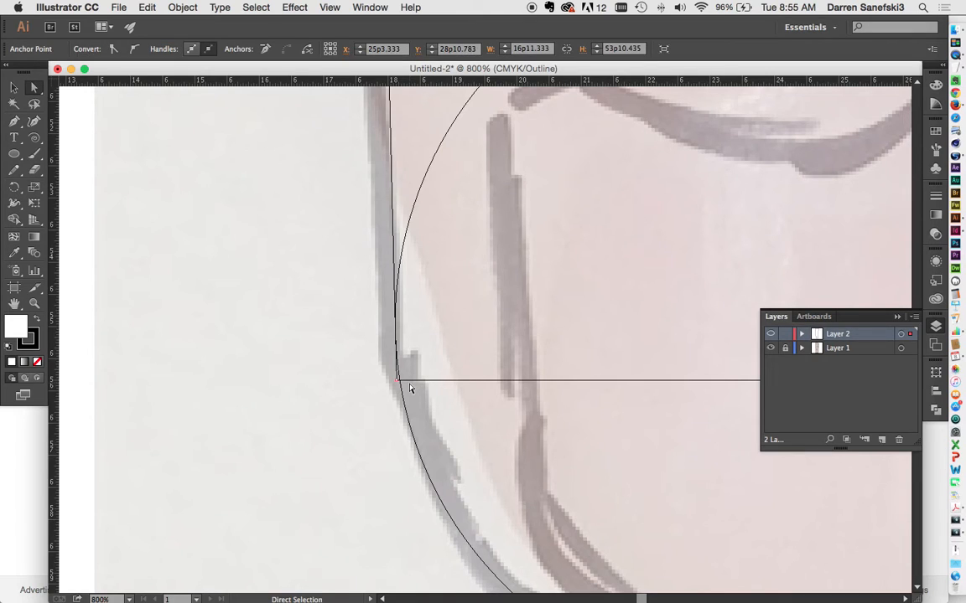
drag(397, 384, 396, 335)
click(403, 352)
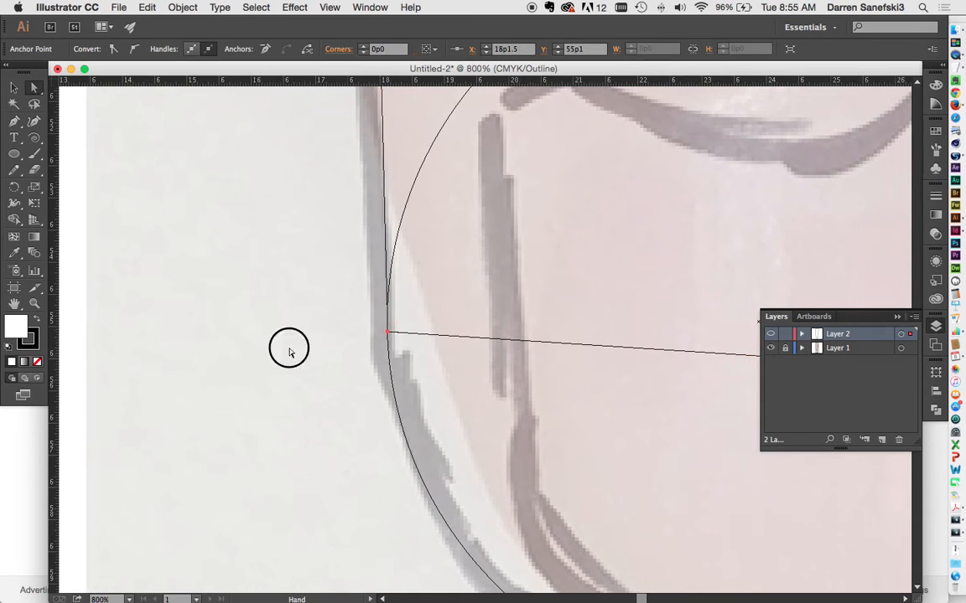
scroll(402, 352, right, 10)
drag(531, 378, 538, 310)
drag(243, 394, 614, 344)
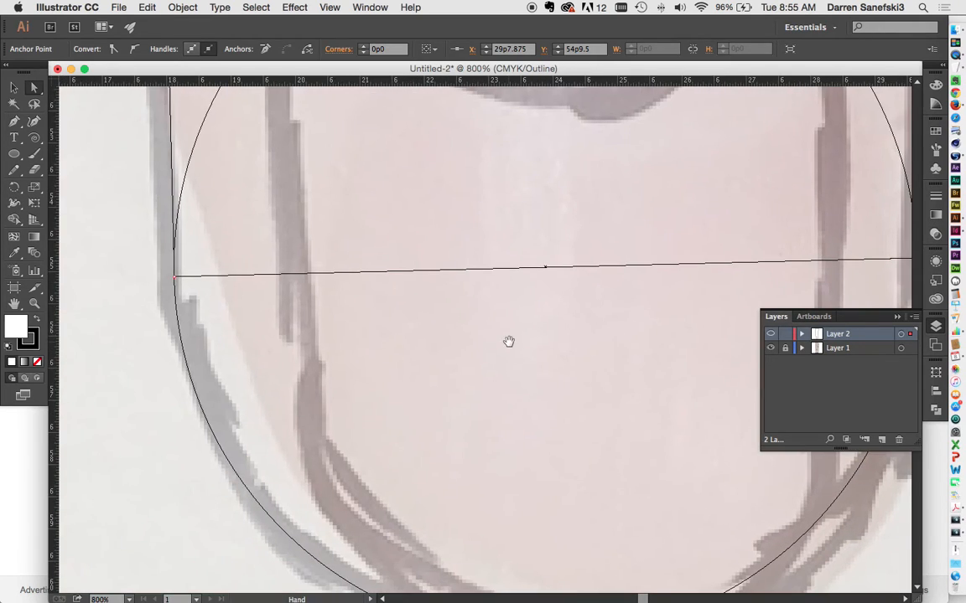
- Merge the tapered rectangle and the circle into one finger outline with the Shape Builder tool
alt+click(546, 302)
alt+click(495, 301)
alt+click(484, 300)
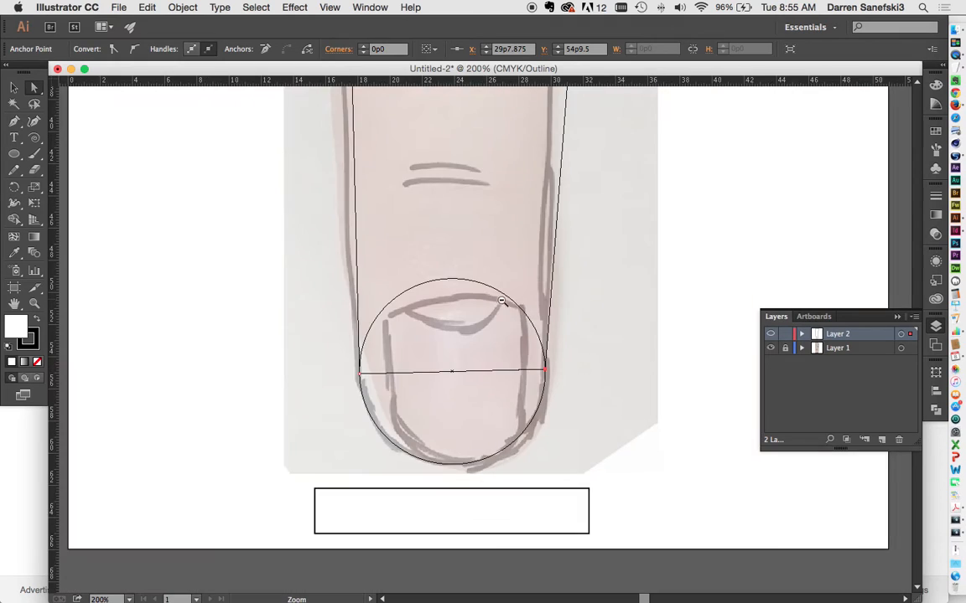
alt+click(460, 271)
scroll(508, 404, up, 3)
alt+click(419, 399)
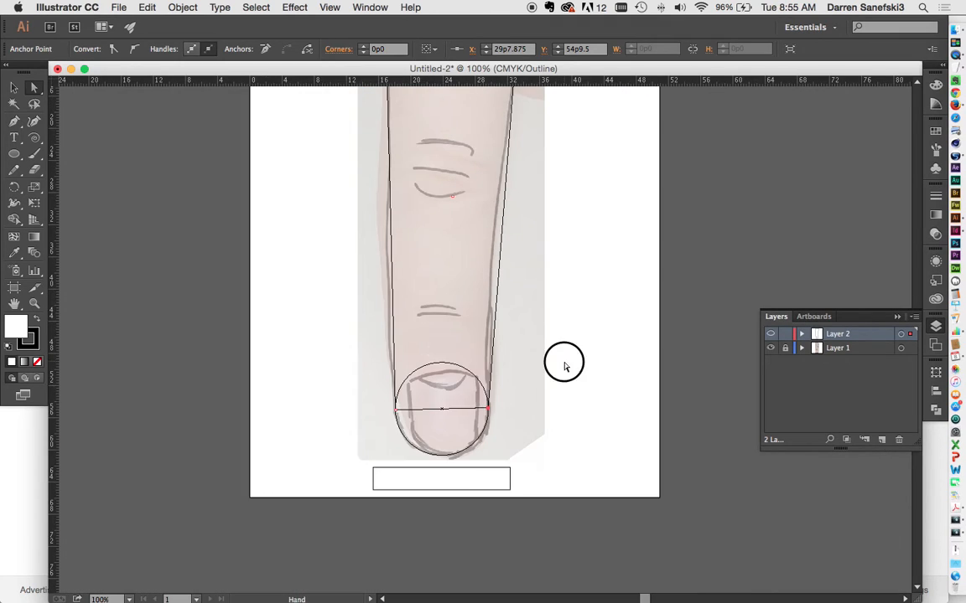
scroll(562, 362, up, 3)
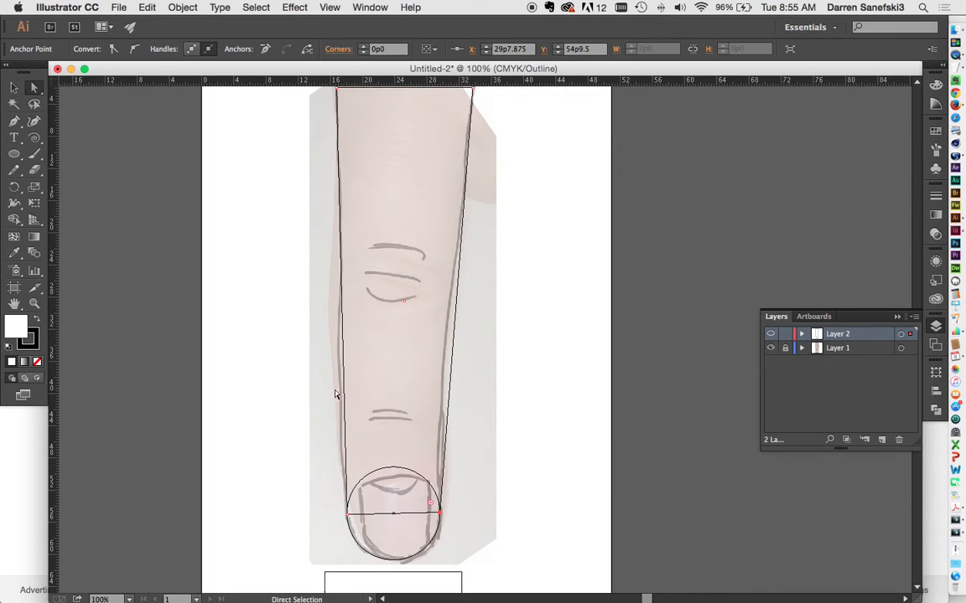
click(14, 87)
click(354, 501)
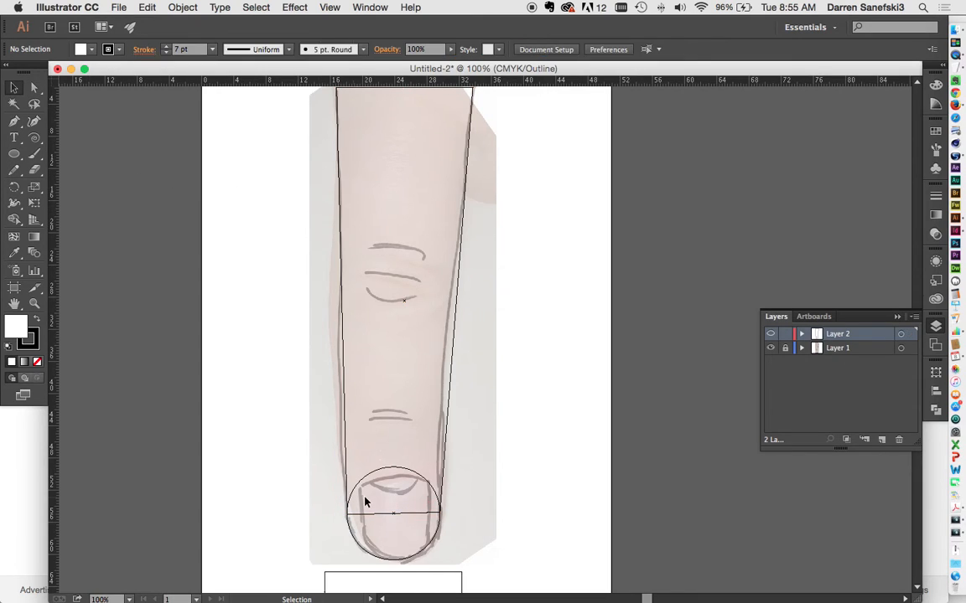
click(344, 452)
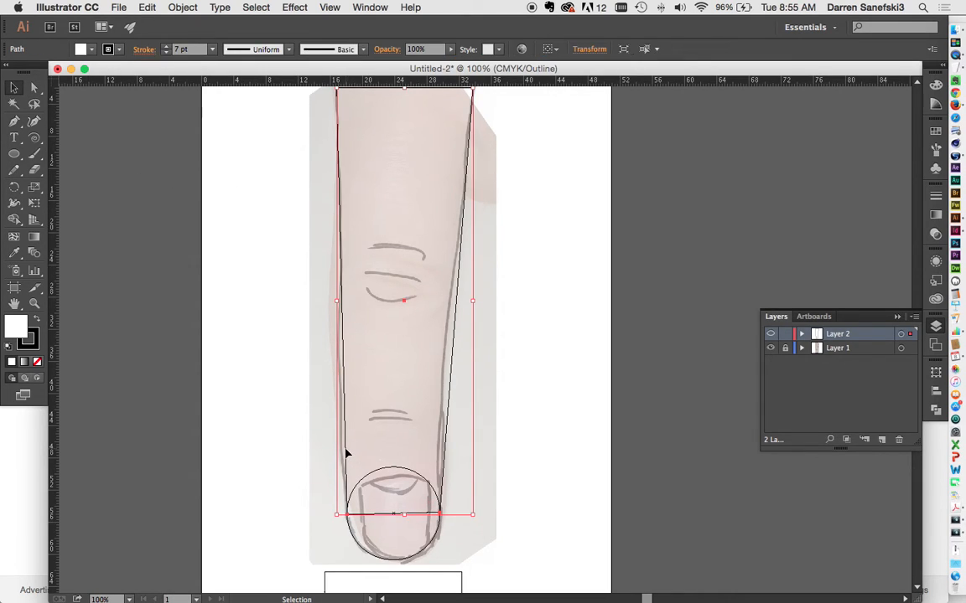
shift+click(403, 473)
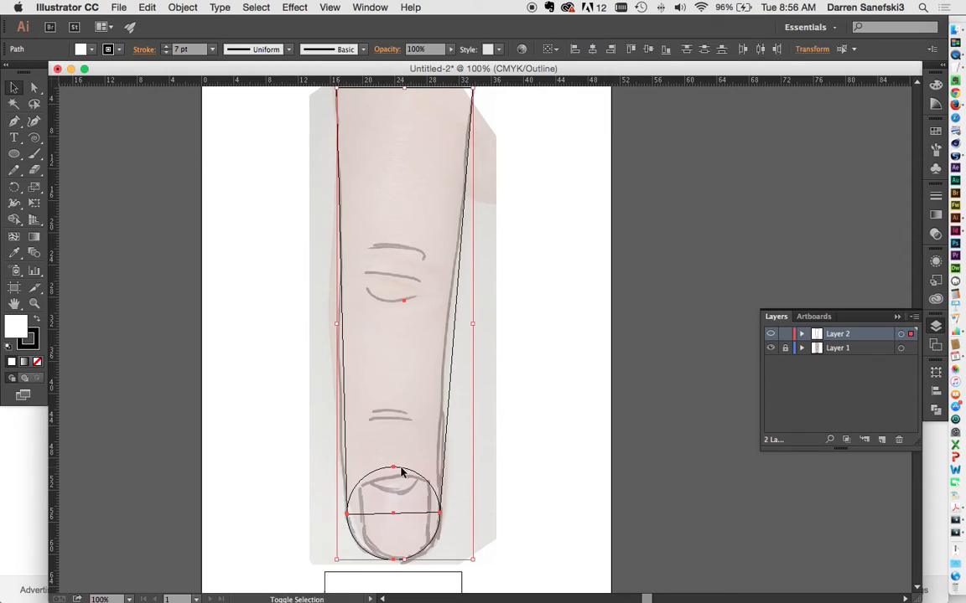
click(15, 219)
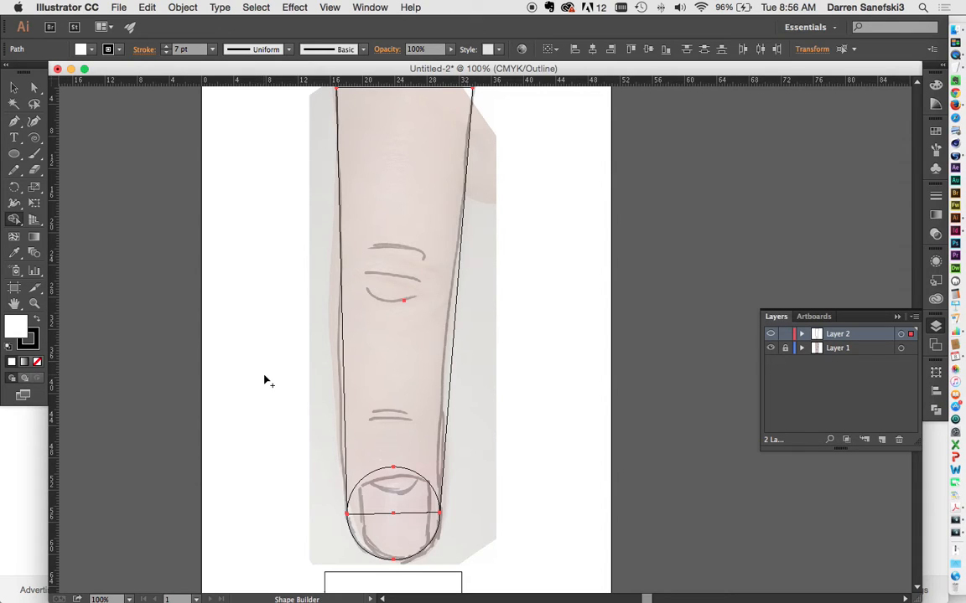
mouse_move(400, 546)
mouse_down()
mouse_move(416, 371)
mouse_move(416, 380)
mouse_up()
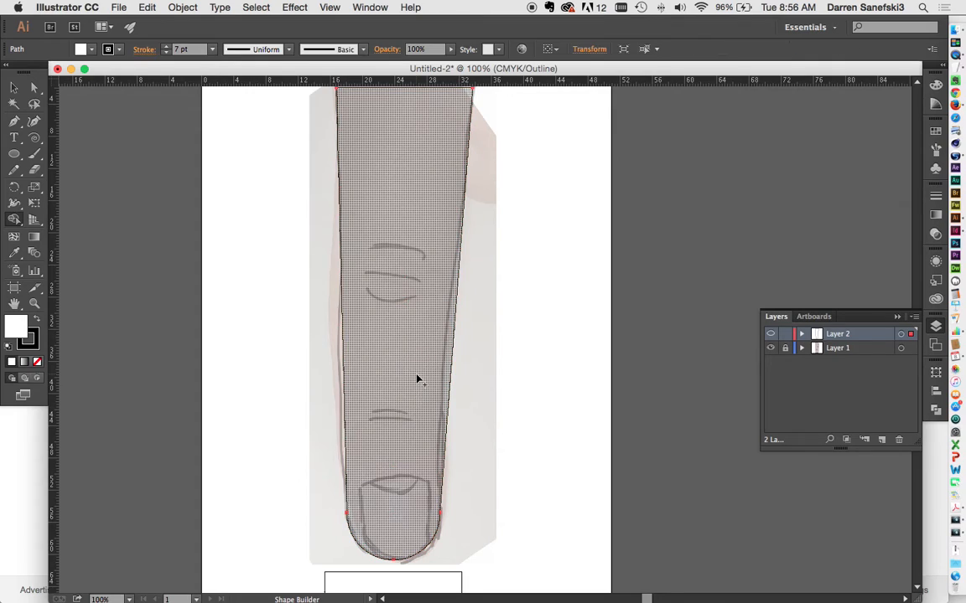
click(14, 88)
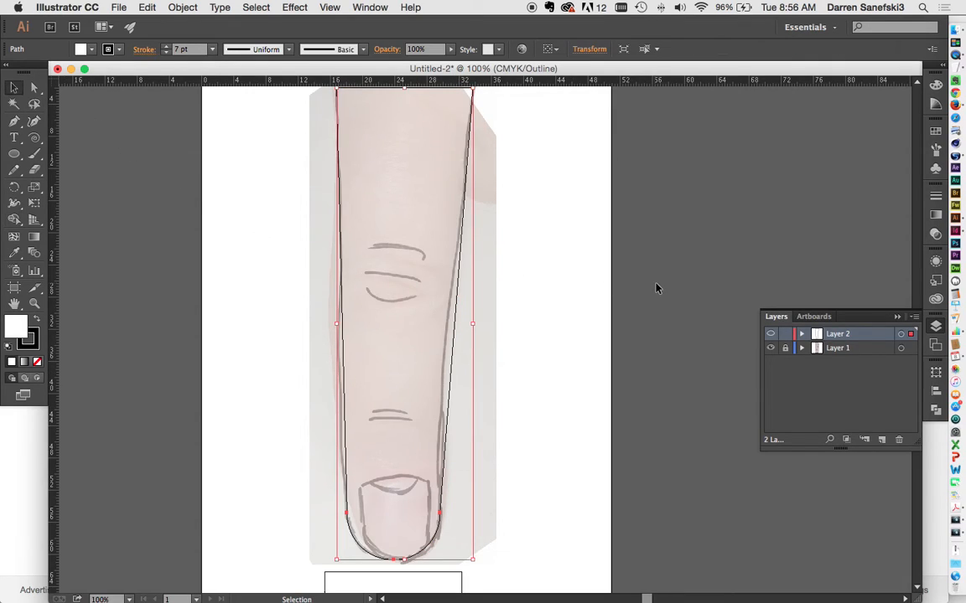
click(584, 277)
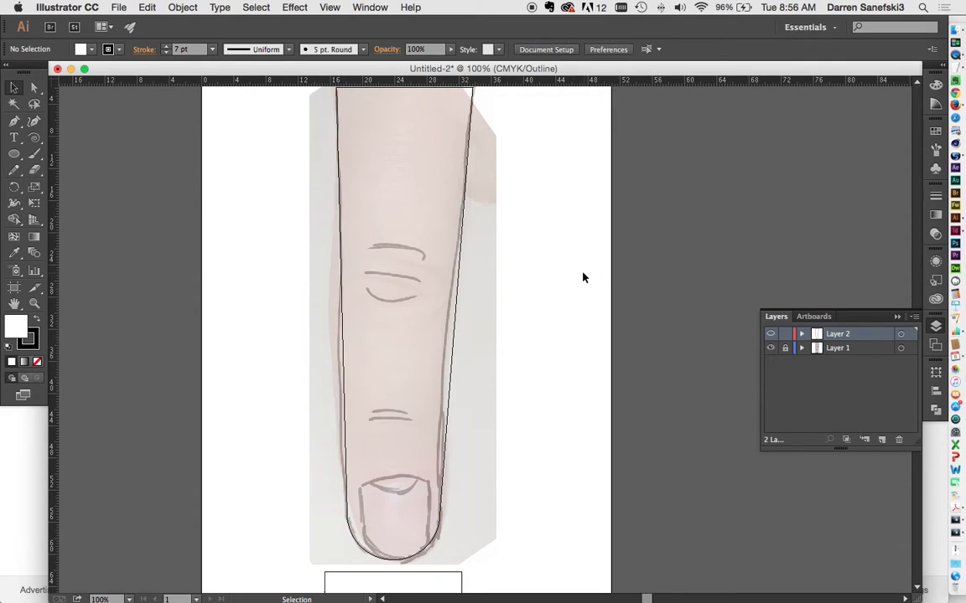
- Preview Layer 2 with fill and stroke to check the merged finger shape, and return it to outline display
super+click(772, 335)
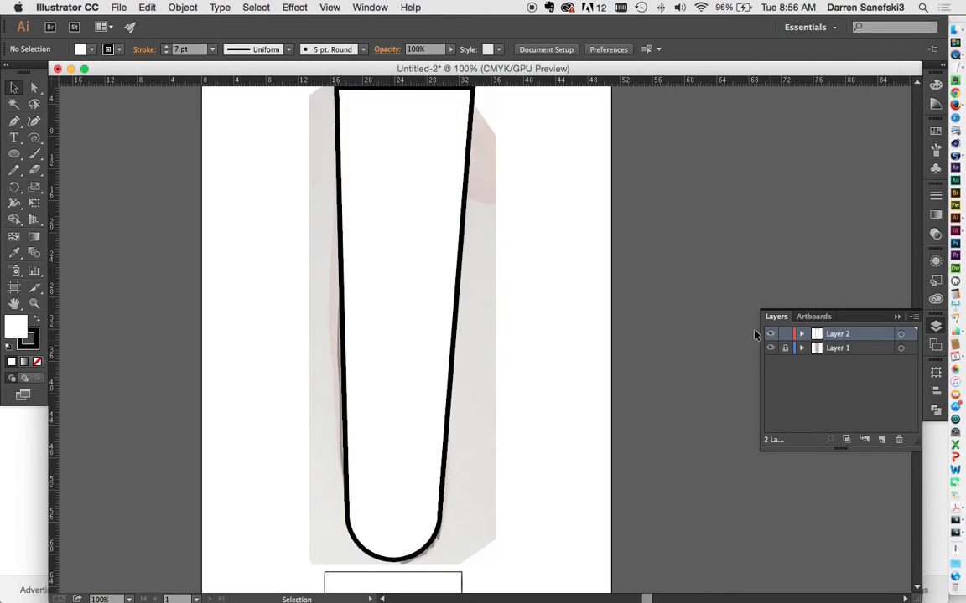
drag(556, 296, 552, 317)
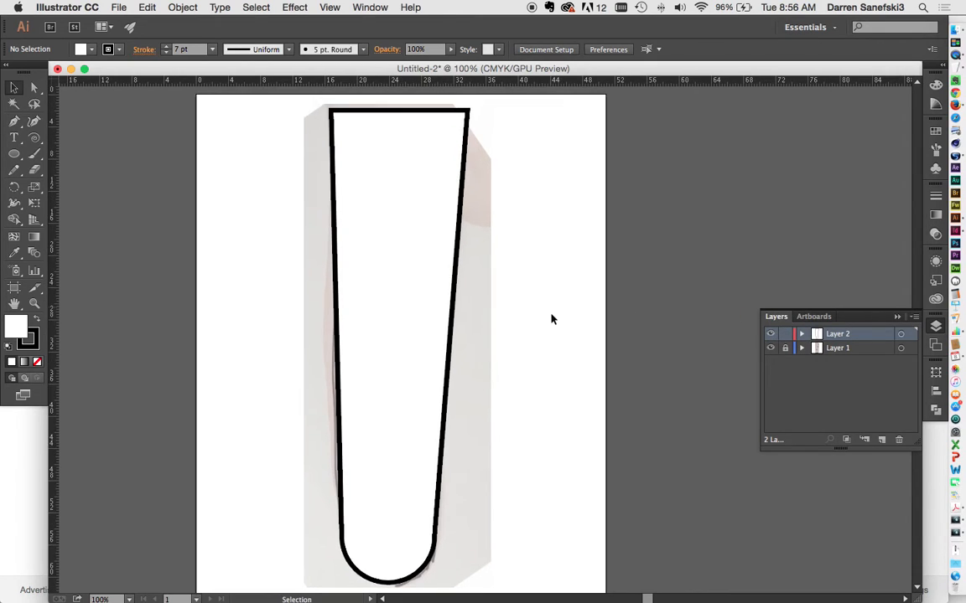
super+click(772, 333)
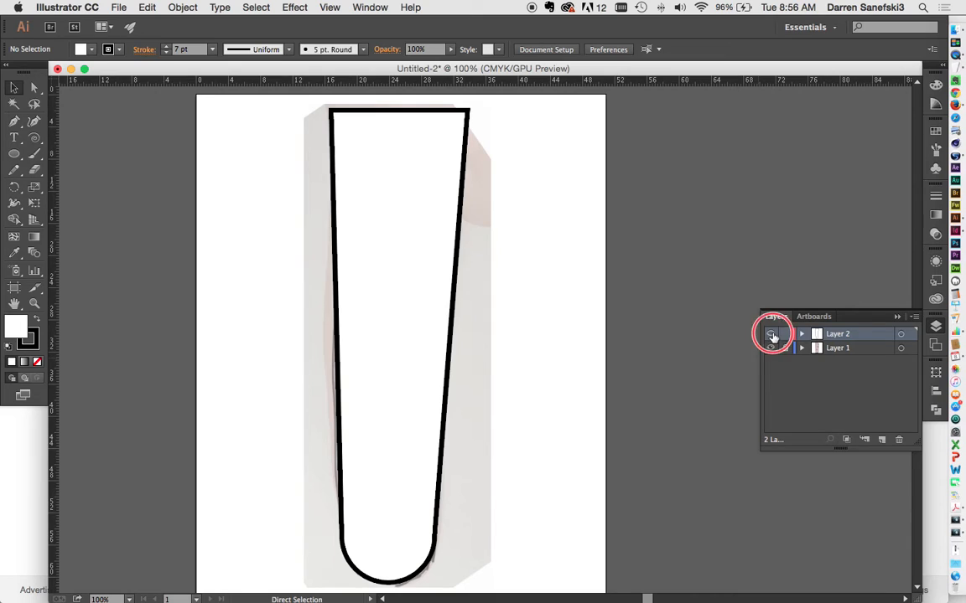
- Draw a wide ellipse across the fingernail, with its upper edge at the nail's sketched upper curve
scroll(419, 528, down, 5)
click(446, 382)
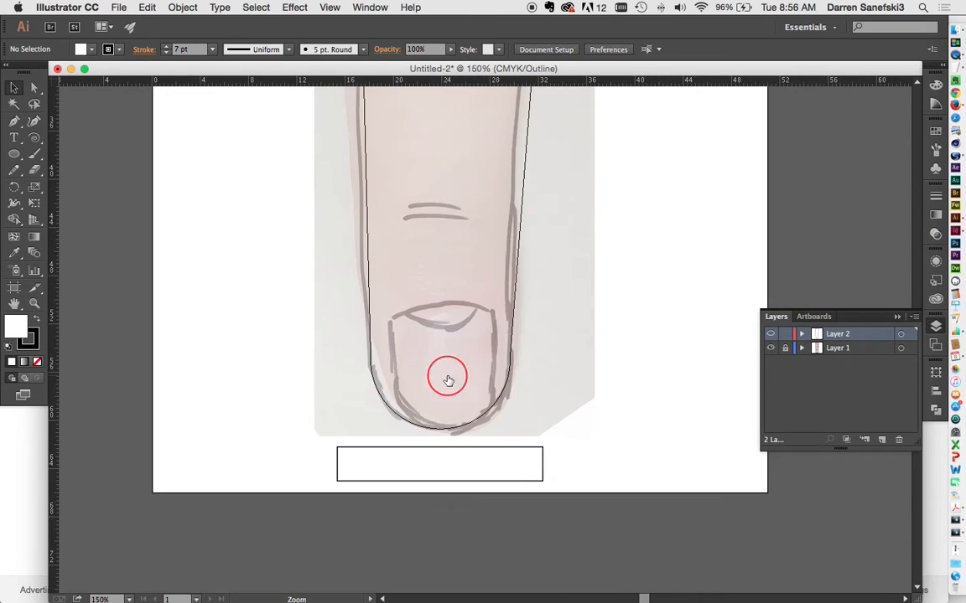
drag(610, 334, 491, 347)
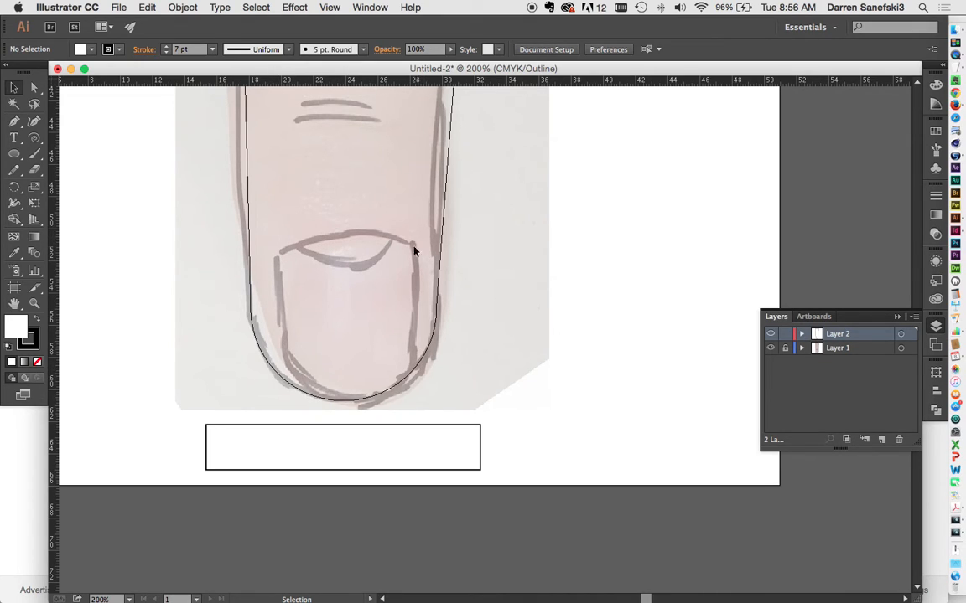
click(15, 156)
mouse_move(204, 359)
mouse_down()
mouse_move(535, 318)
mouse_move(589, 241)
mouse_move(549, 233)
mouse_up()
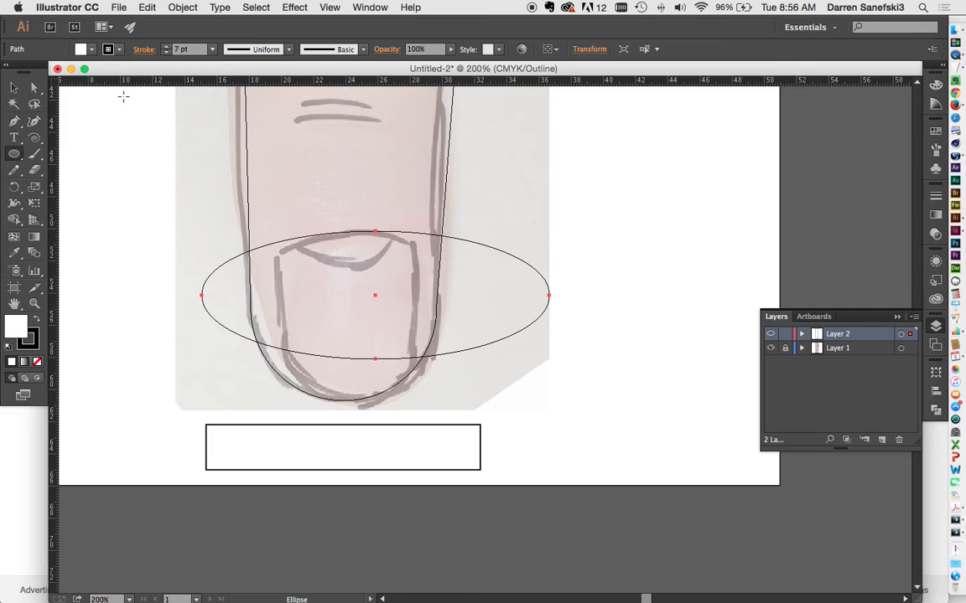
- Narrow the wide ellipse from both sides and lower its upper edge slightly so its arc follows the nail's sketched upper curve
click(14, 87)
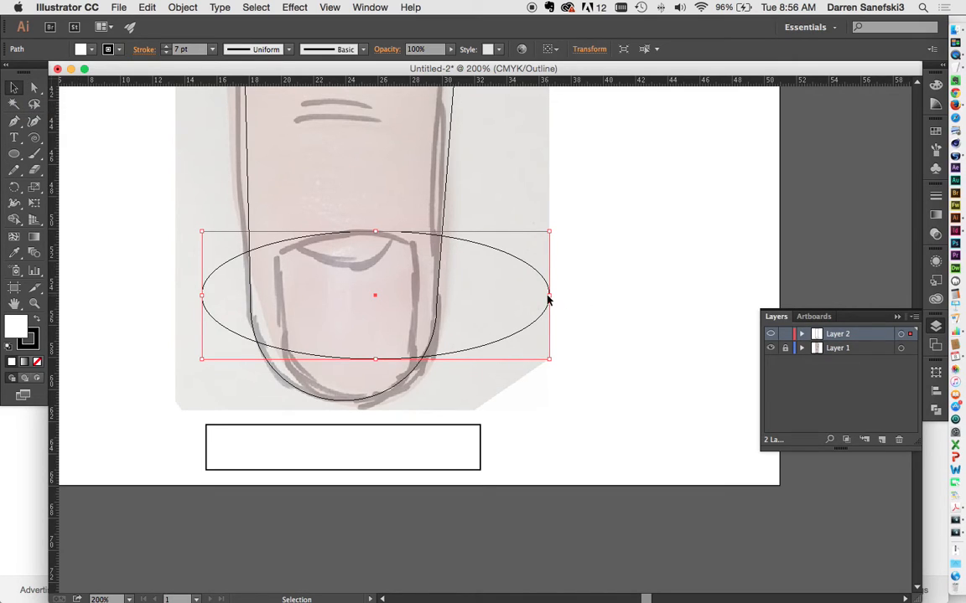
drag(551, 296, 469, 295)
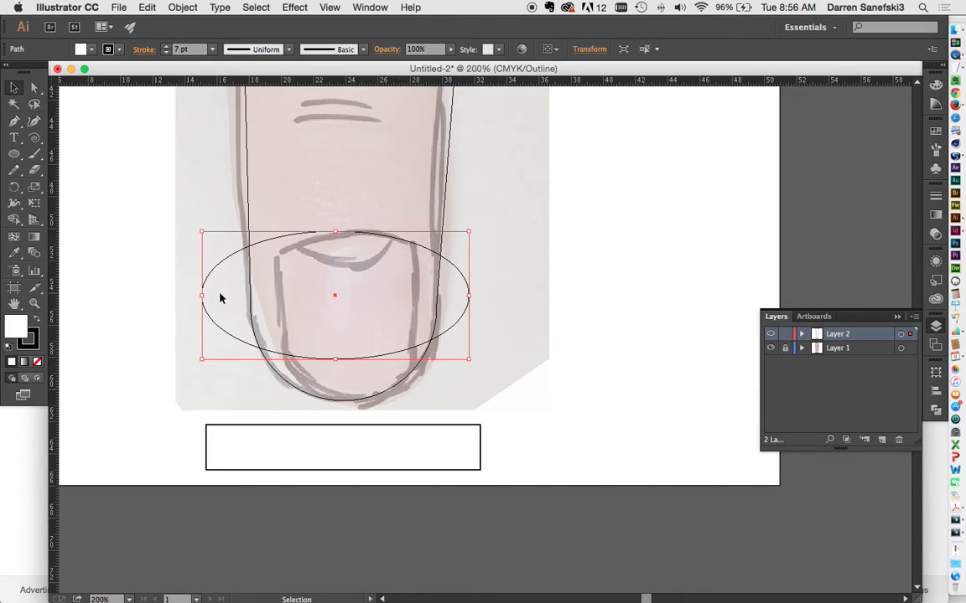
drag(202, 295, 257, 297)
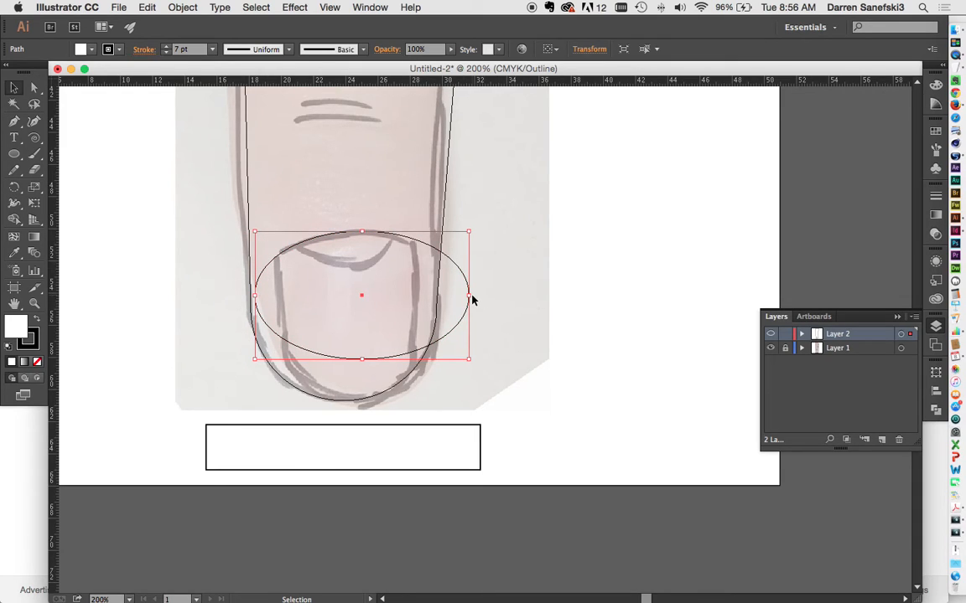
drag(472, 297, 450, 295)
click(256, 298)
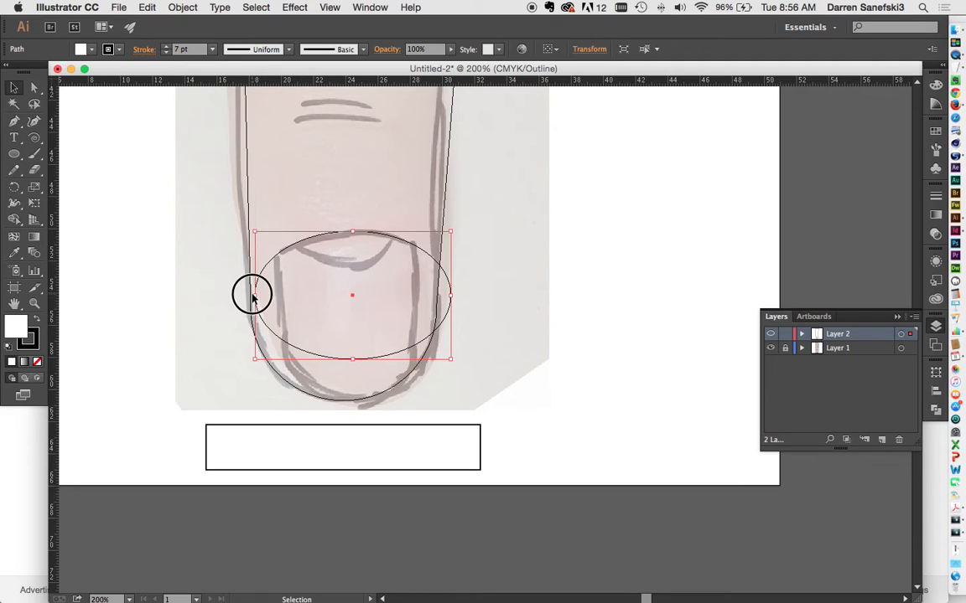
click(255, 298)
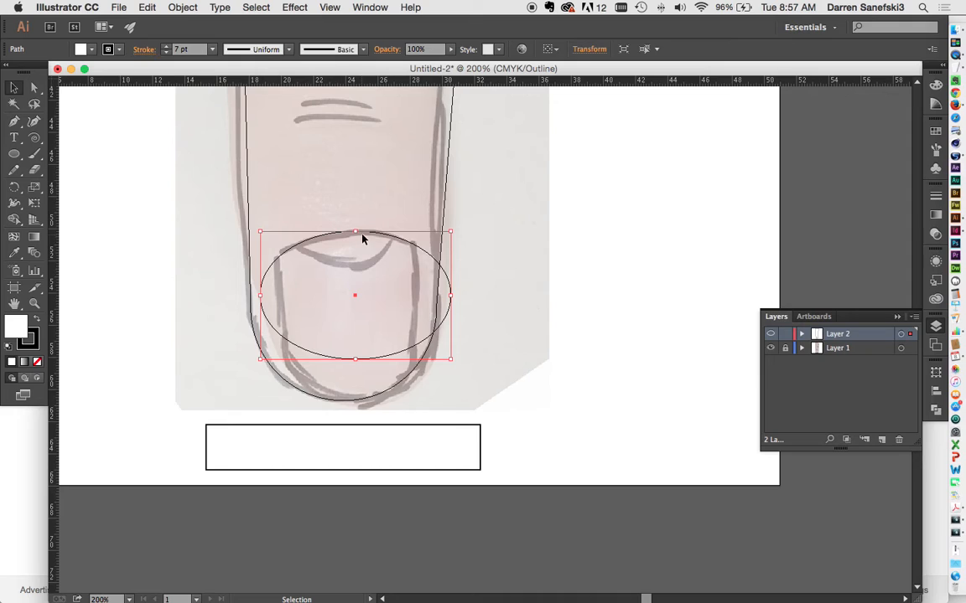
drag(356, 233, 356, 235)
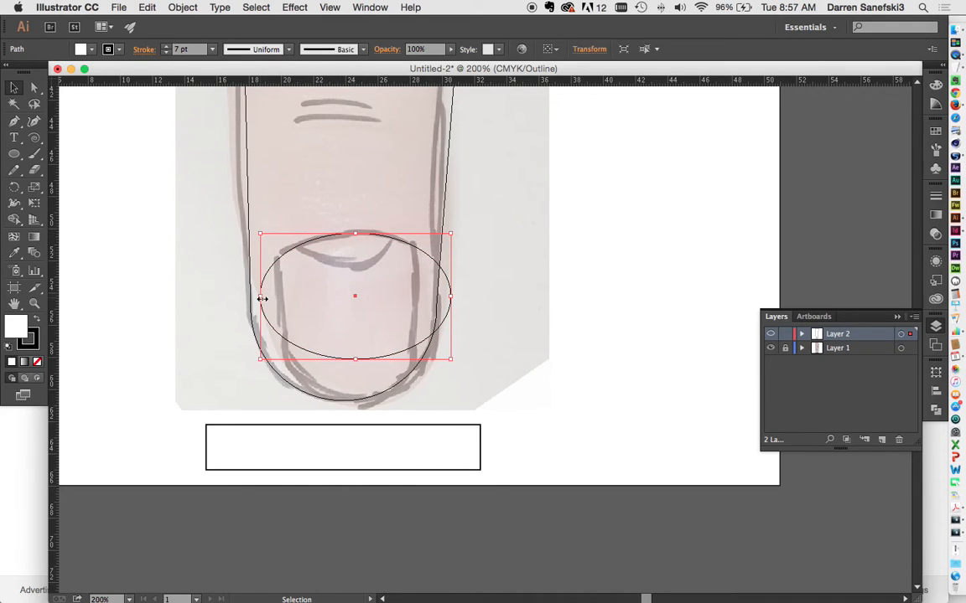
drag(261, 296, 257, 299)
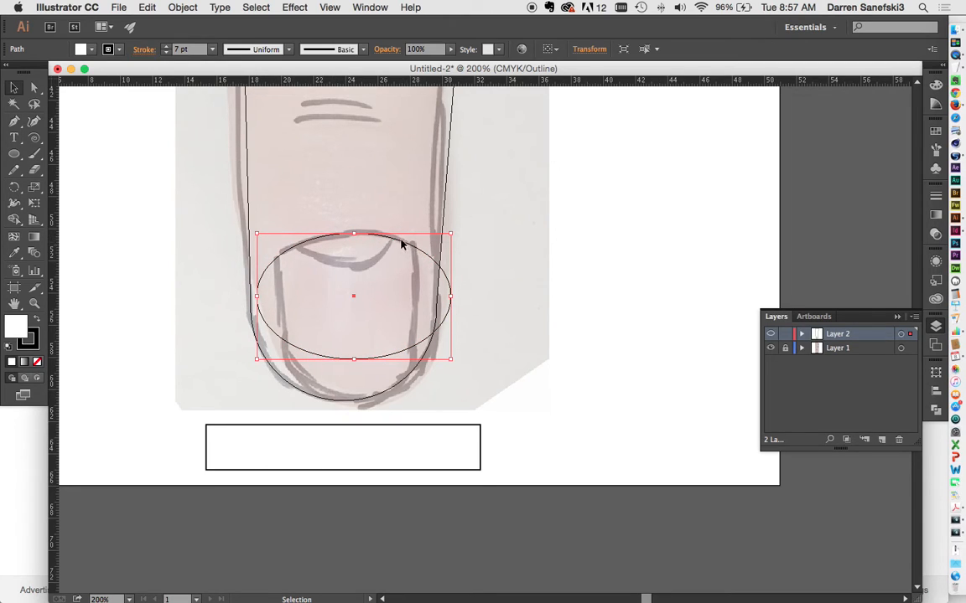
- Draw a second, smaller ellipse over the nail's tip and resize it to match the sketched rounded end
click(15, 153)
drag(270, 296, 416, 388)
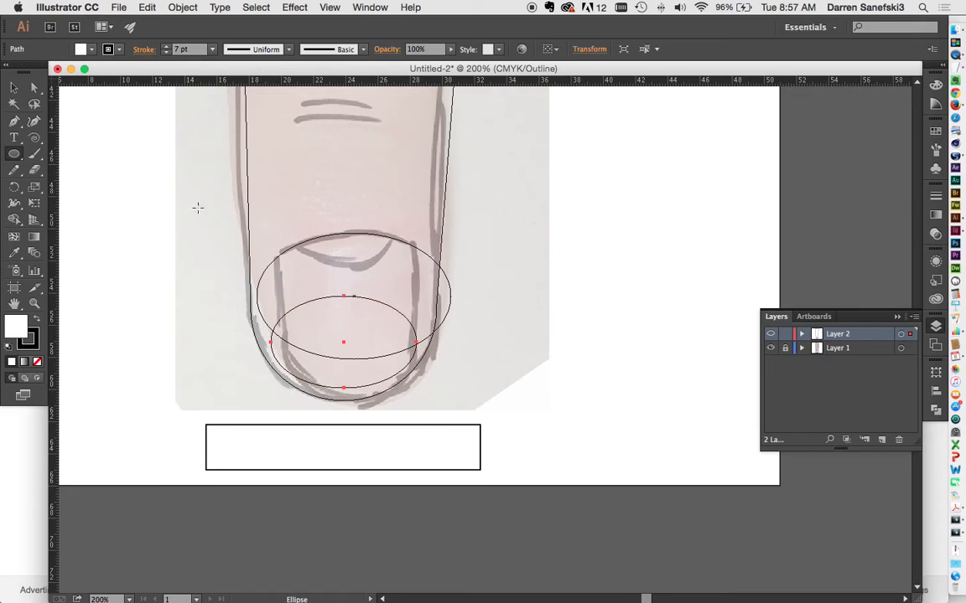
click(14, 87)
drag(345, 389, 351, 399)
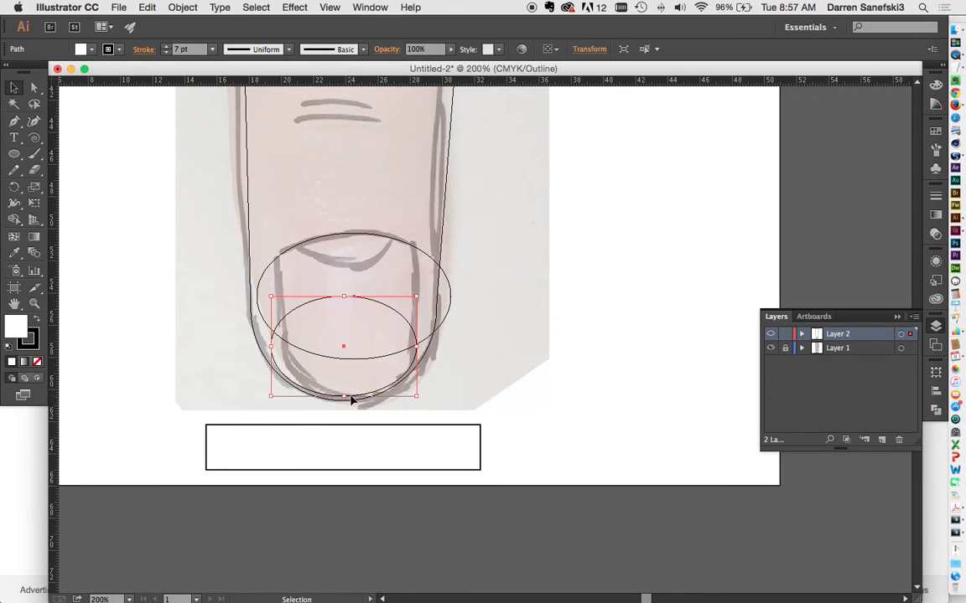
drag(270, 347, 288, 340)
drag(351, 297, 350, 292)
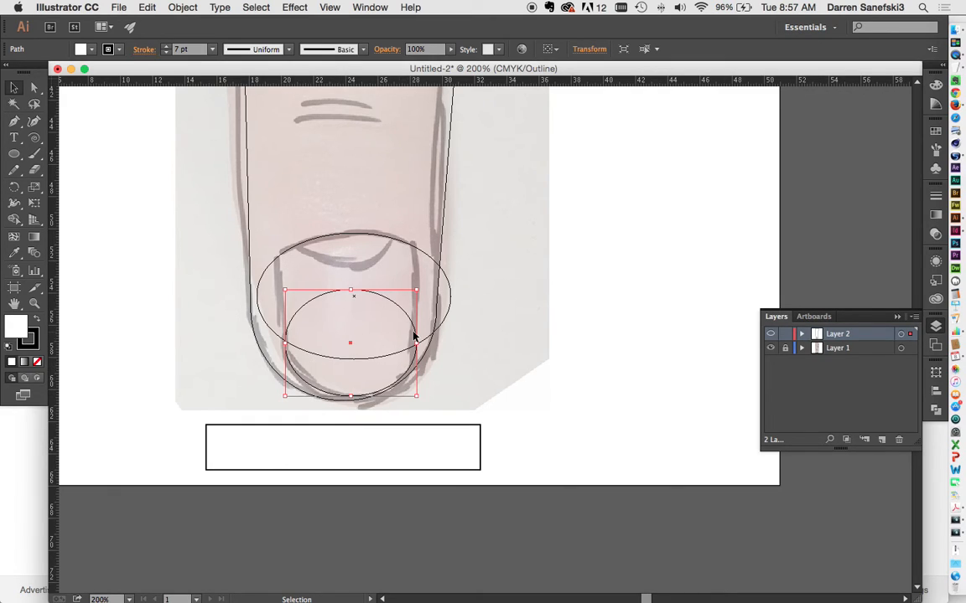
click(518, 350)
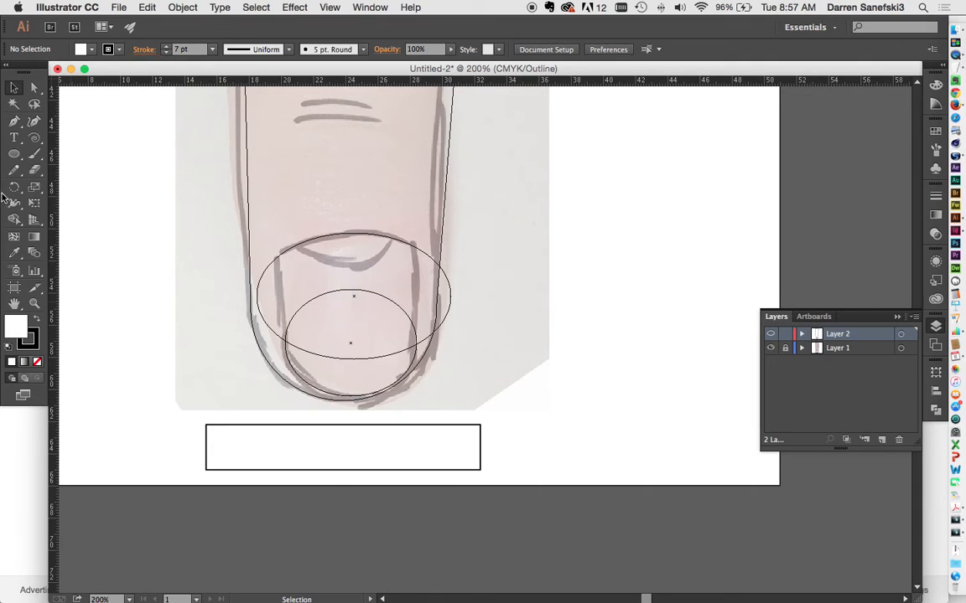
- Draw a rectangle across the nail-tip ellipse and fit its lower corners to the ellipse's widest points on both sides
drag(13, 154, 62, 158)
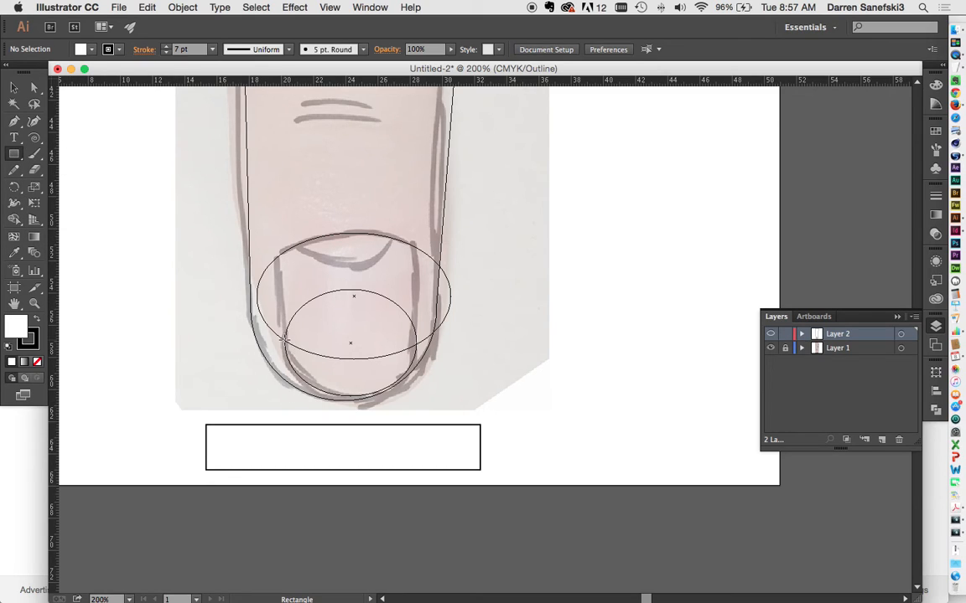
drag(287, 341, 415, 302)
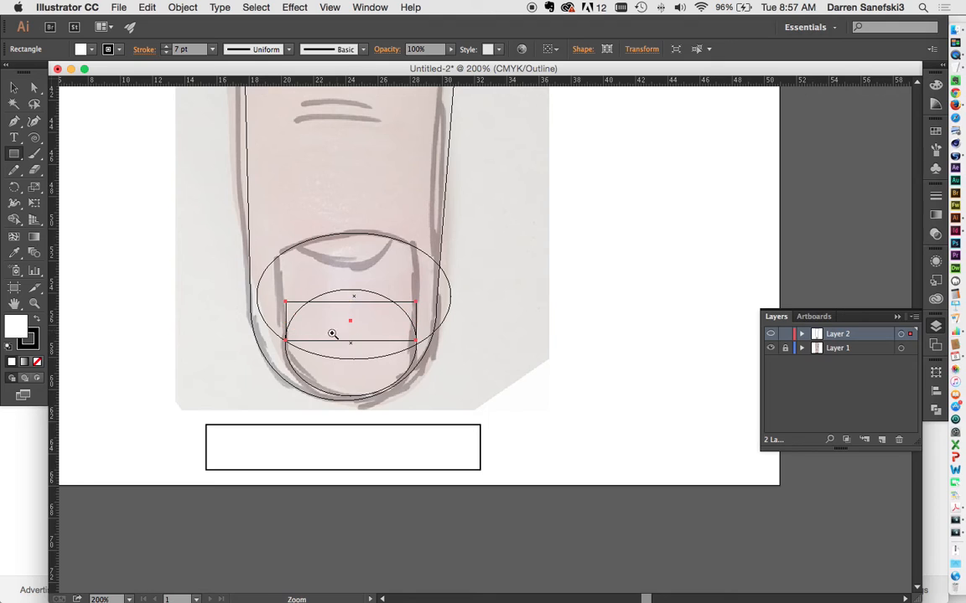
click(367, 332)
click(499, 316)
click(469, 369)
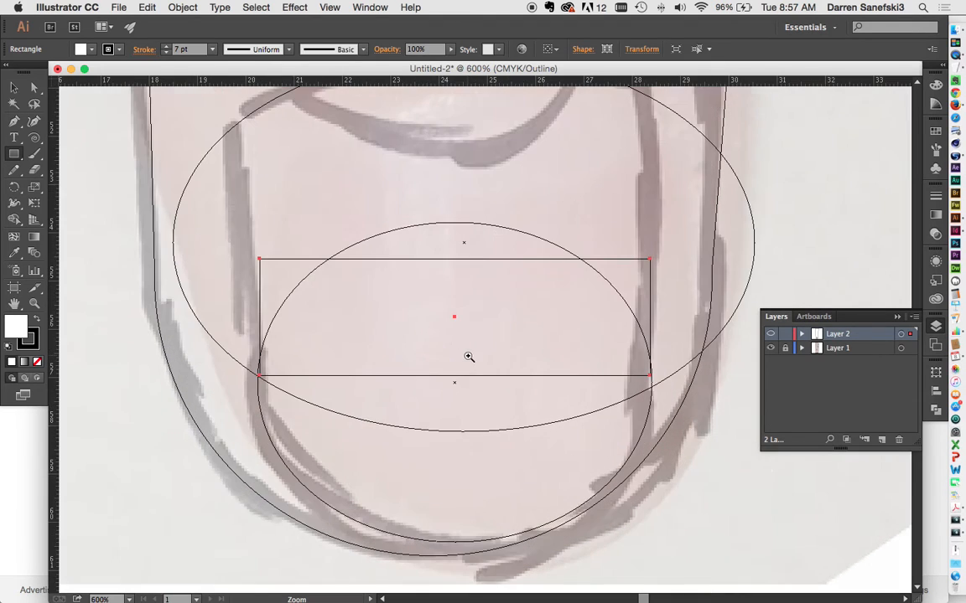
click(469, 373)
key(v)
click(14, 87)
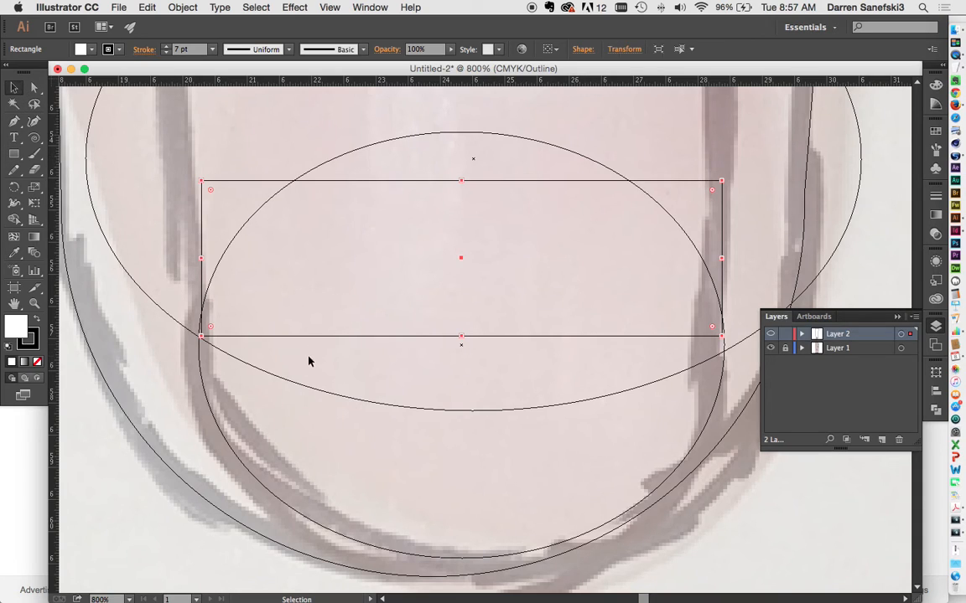
click(361, 354)
click(340, 338)
drag(198, 337, 199, 349)
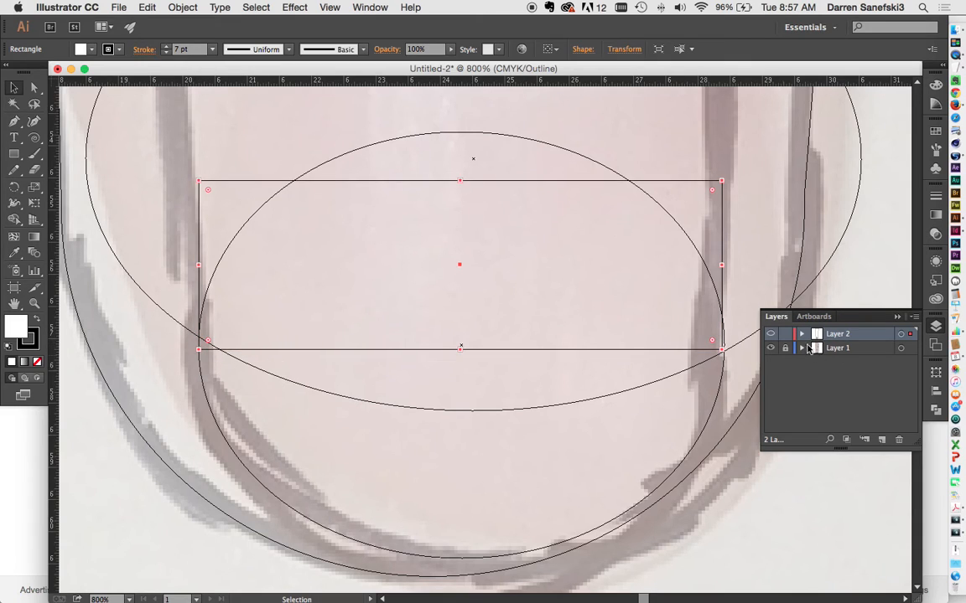
mouse_move(723, 351)
mouse_down()
mouse_move(685, 344)
mouse_move(726, 345)
mouse_up()
- Stretch the rectangle's upper edge upward until it extends above the nail's upper curve
alt+super+click(460, 305)
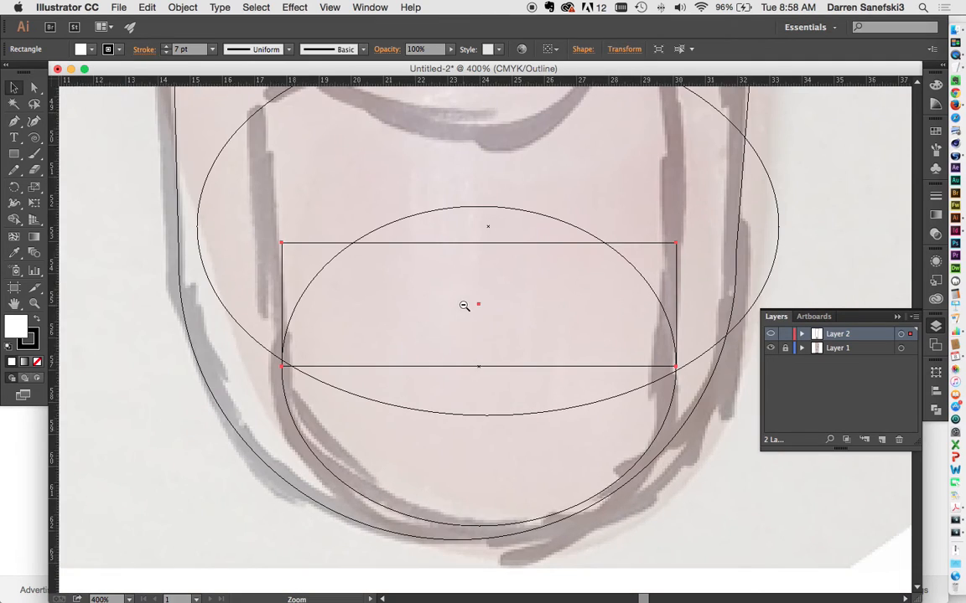
alt+super+click(463, 306)
drag(493, 293, 513, 127)
- Move the rectangle's upper corner anchors to X 19p7.25, Y 49p4.88 and X 28p2.75, Y 49p4.88 to follow the nail's sides
click(33, 88)
click(767, 205)
click(360, 125)
drag(359, 127, 340, 133)
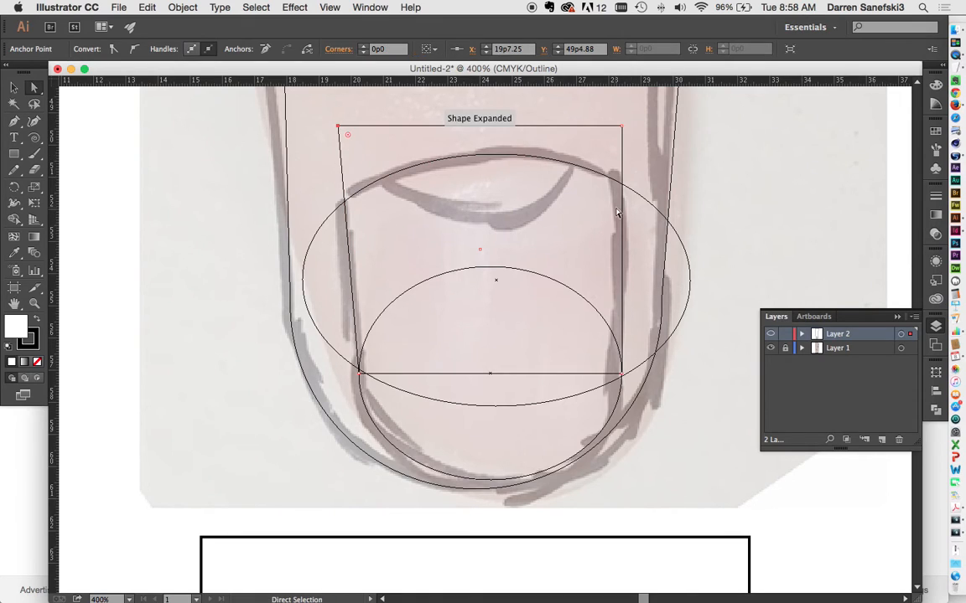
drag(622, 128, 616, 127)
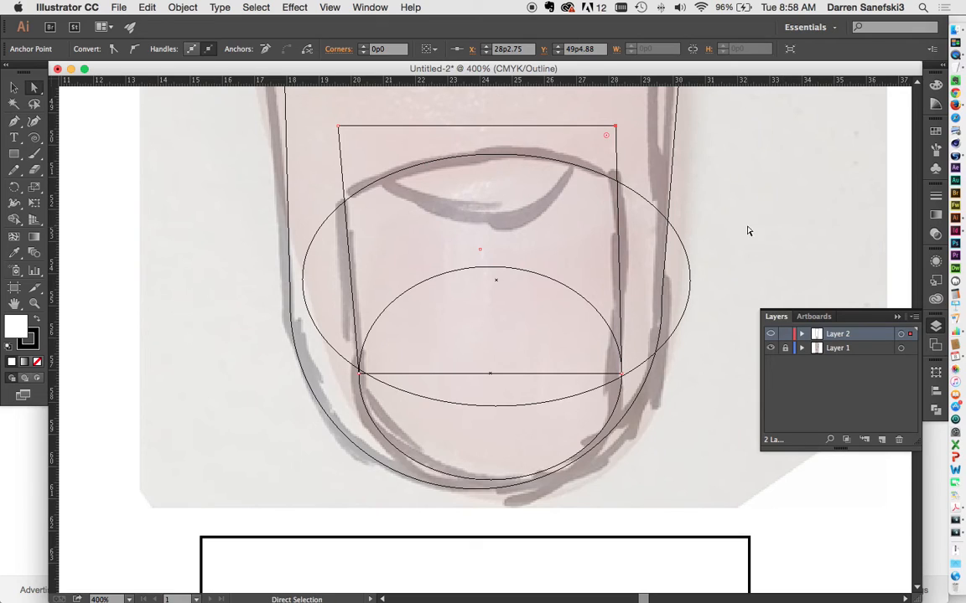
click(15, 88)
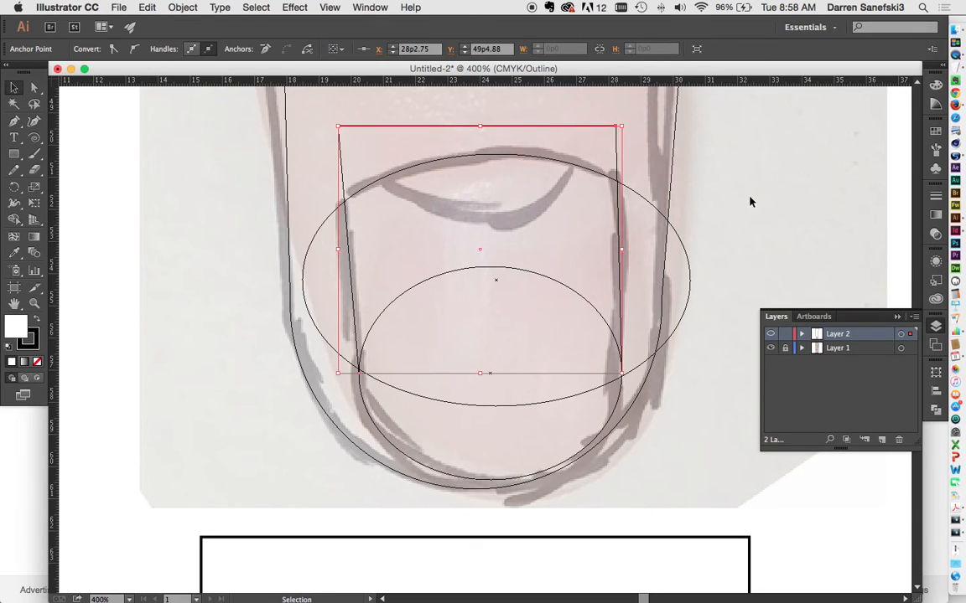
click(791, 238)
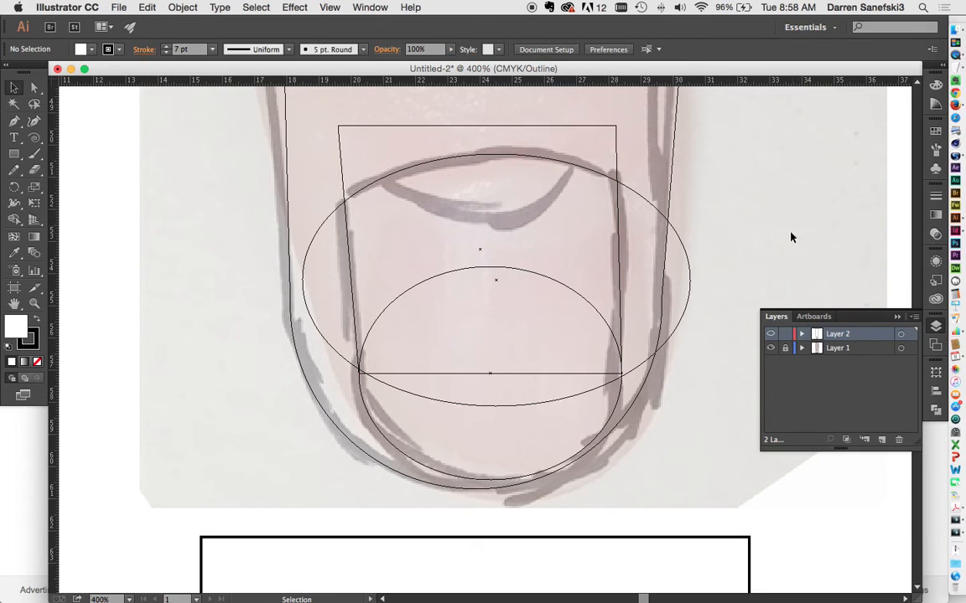
- Select both ellipses and the tapered rectangle, and remove the regions outside the nail outline with the Shape Builder tool
click(677, 233)
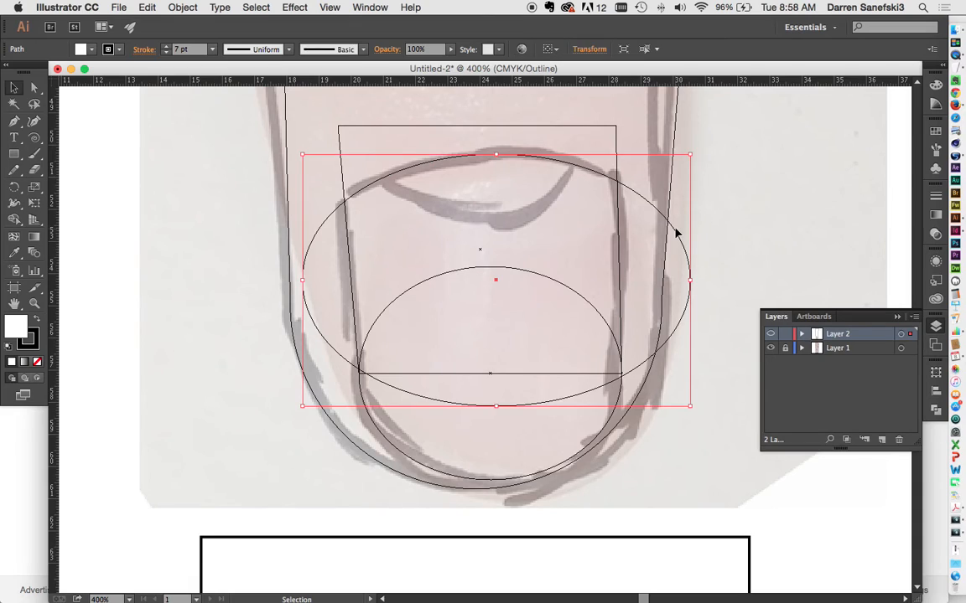
shift+click(607, 131)
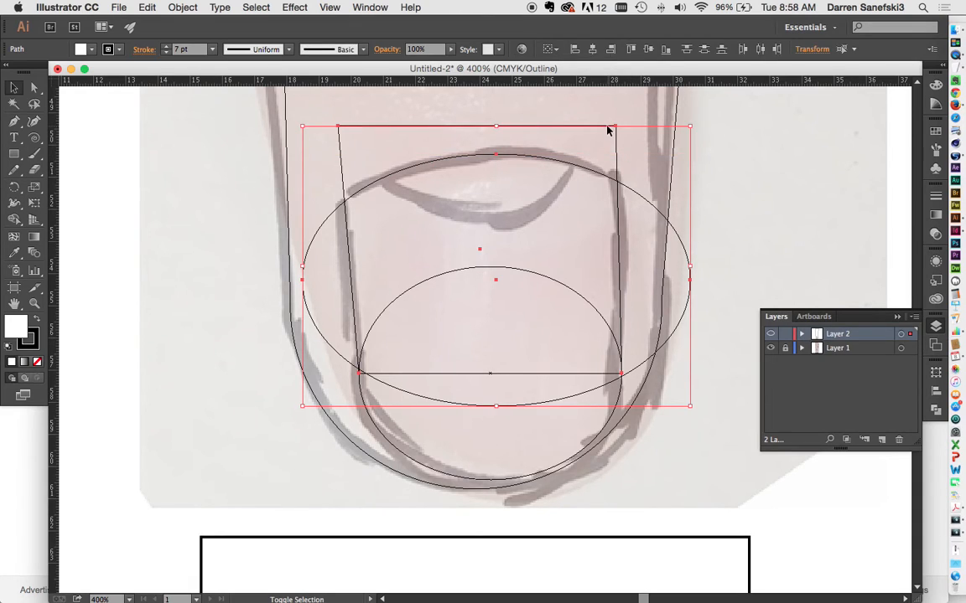
shift+click(383, 439)
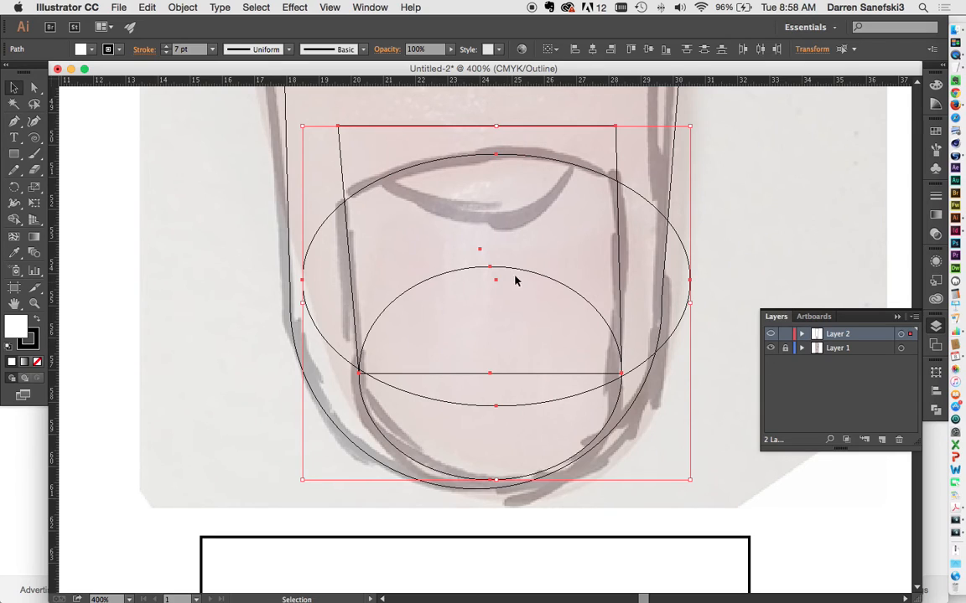
click(14, 220)
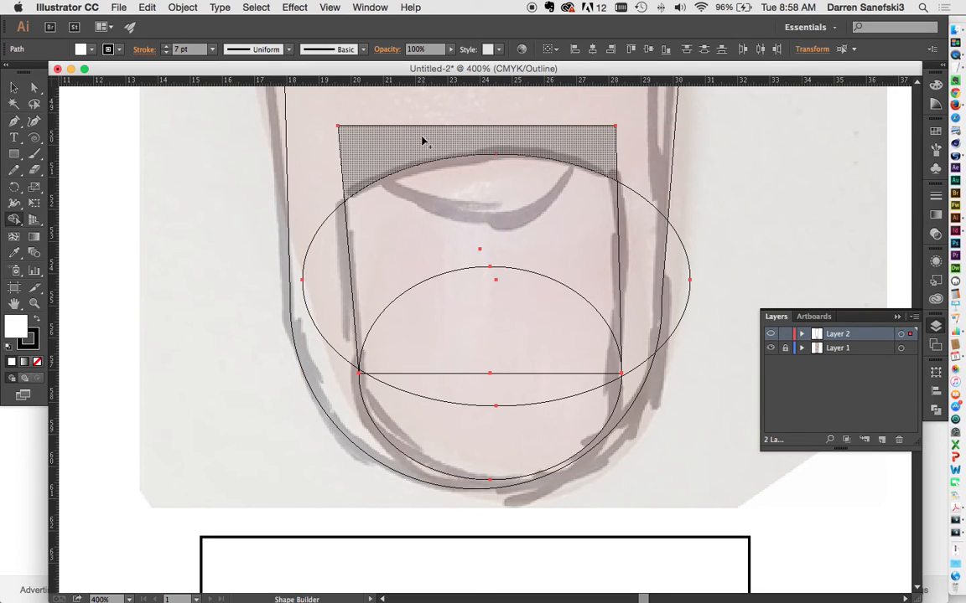
drag(425, 118, 424, 136)
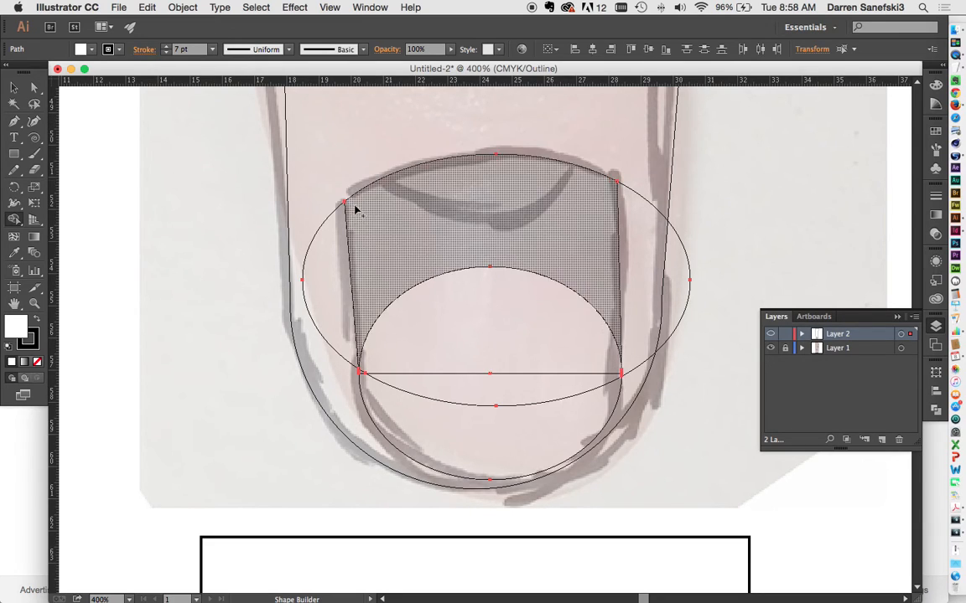
drag(319, 206, 325, 223)
drag(744, 209, 682, 267)
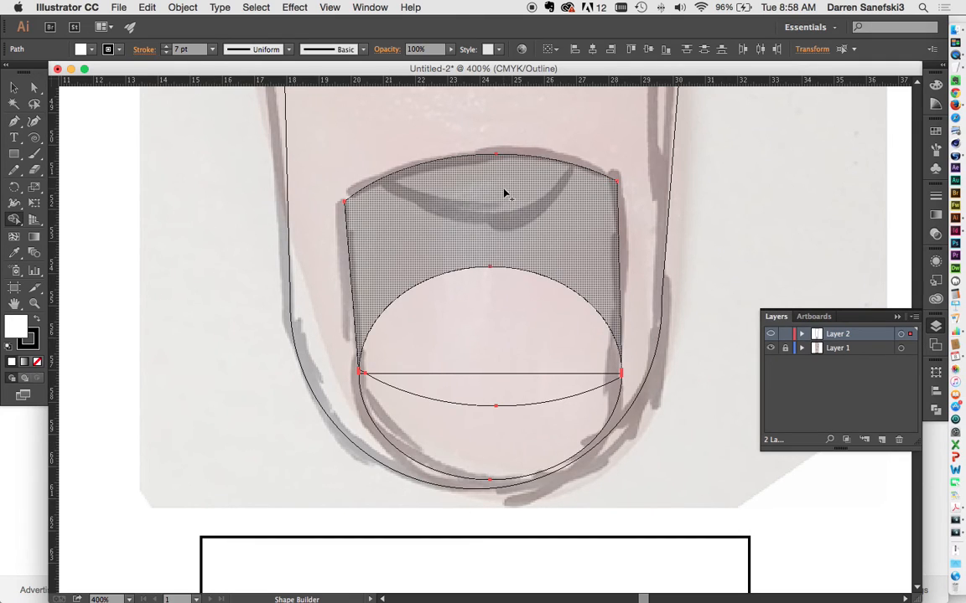
- Merge the remaining nail regions with the Shape Builder tool, and undo the merge
mouse_move(505, 195)
mouse_down()
mouse_move(456, 425)
mouse_move(492, 425)
mouse_up()
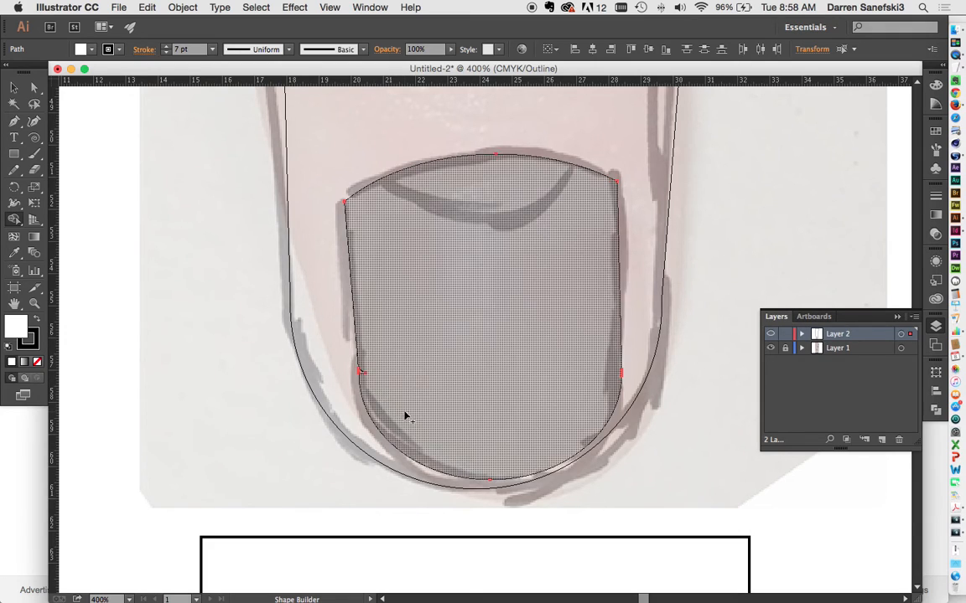
key(super+z)
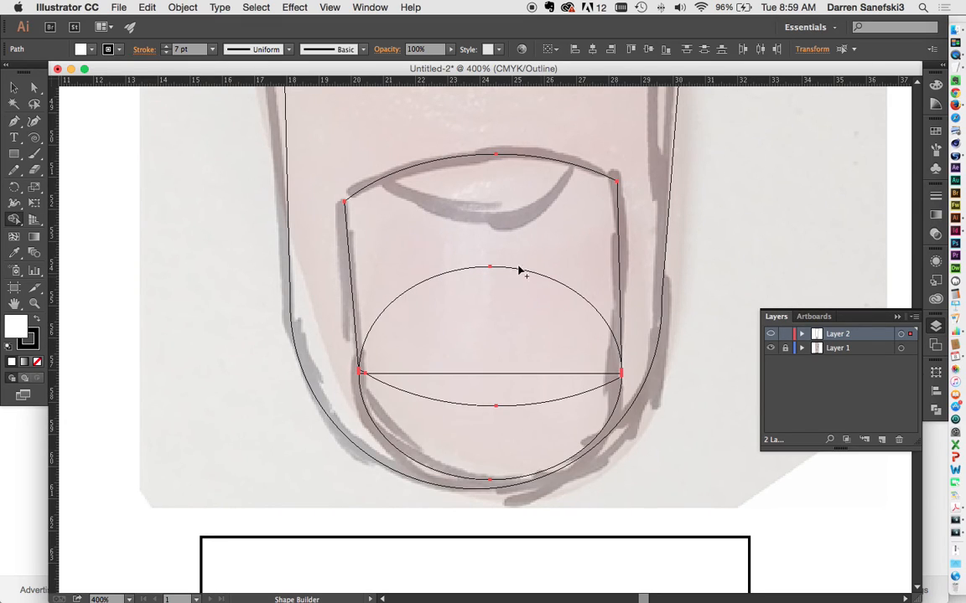
- Unite the remaining nail regions into one fingernail shape with the Pathfinder, and deselect it
click(13, 87)
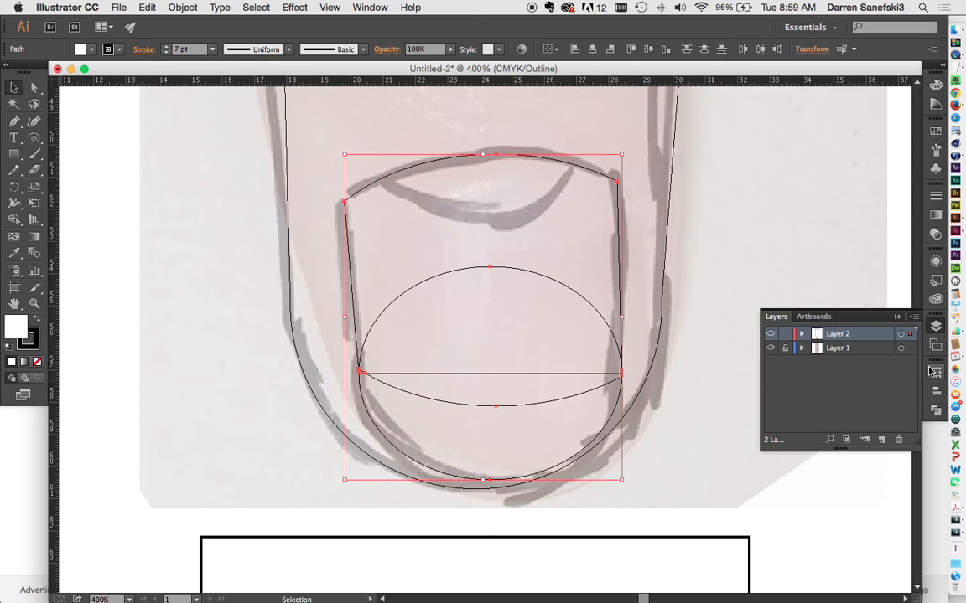
click(934, 410)
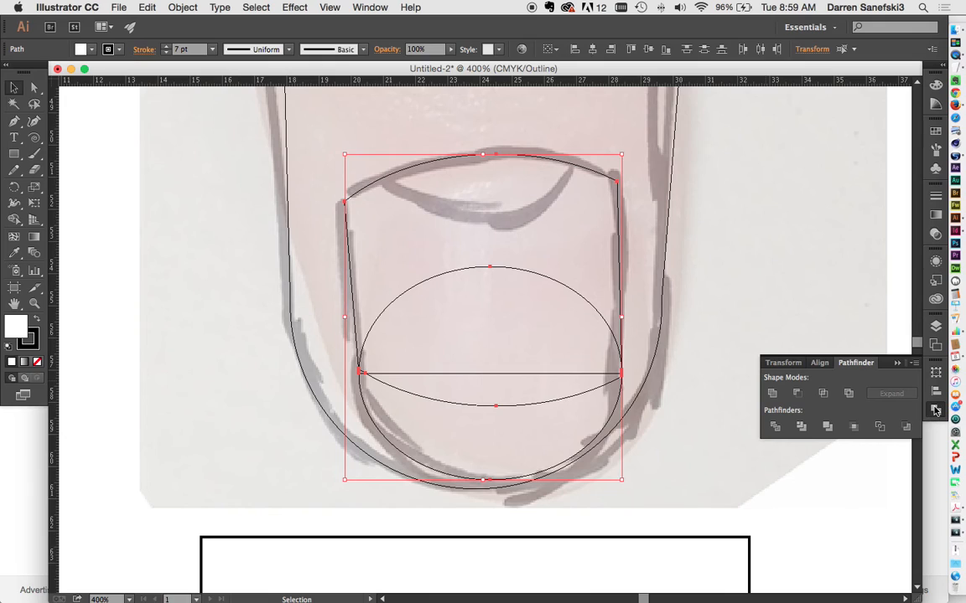
click(772, 394)
click(678, 440)
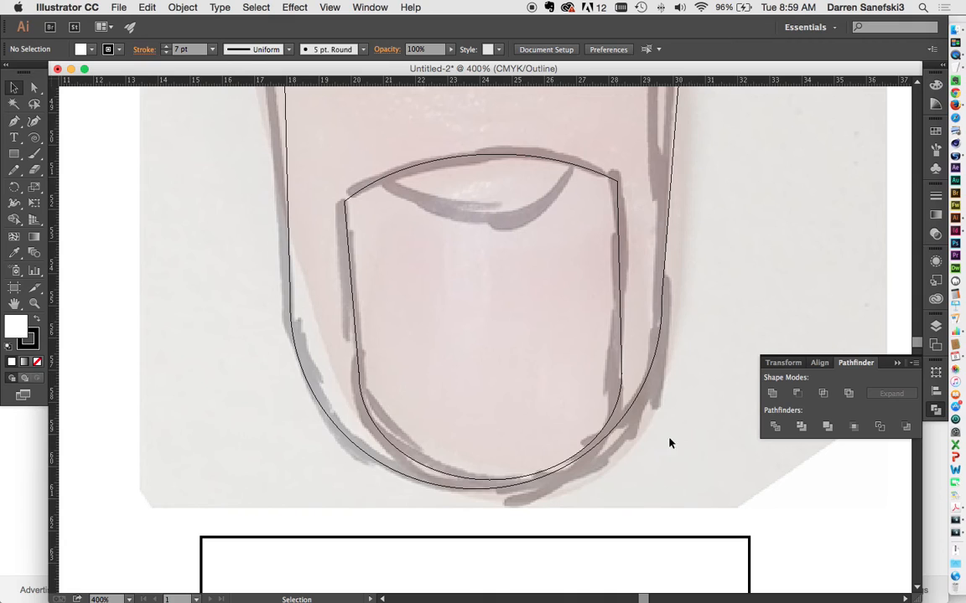
scroll(416, 378, up, 3)
scroll(416, 377, right, 3)
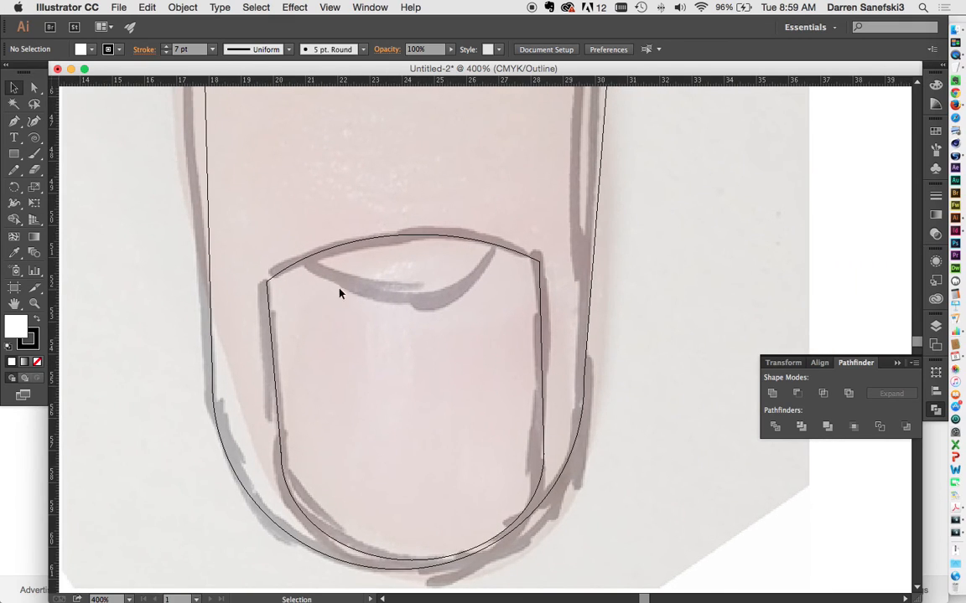
scroll(386, 252, up, 2)
scroll(386, 252, left, 1)
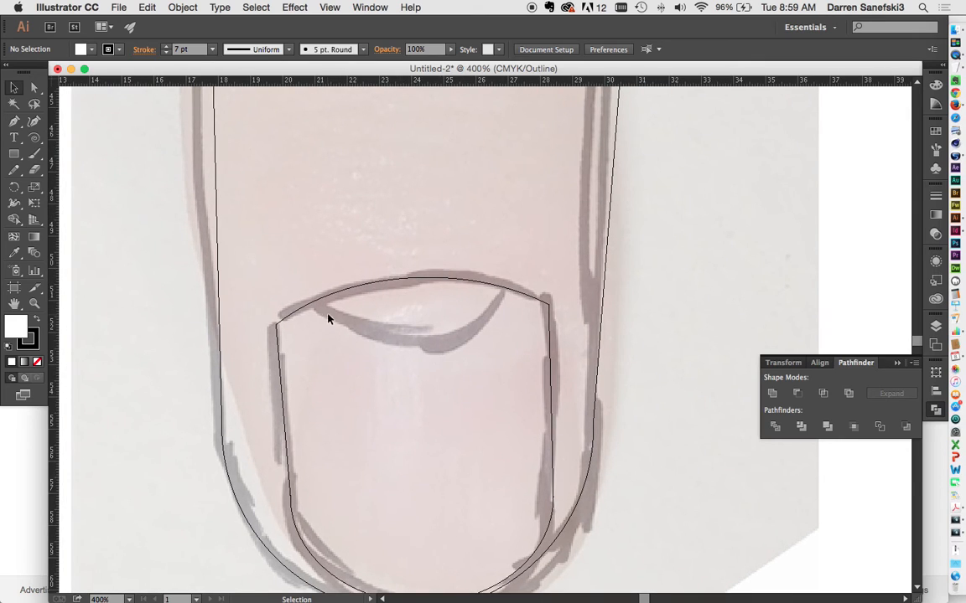
scroll(482, 321, down, 1)
scroll(482, 321, left, 1)
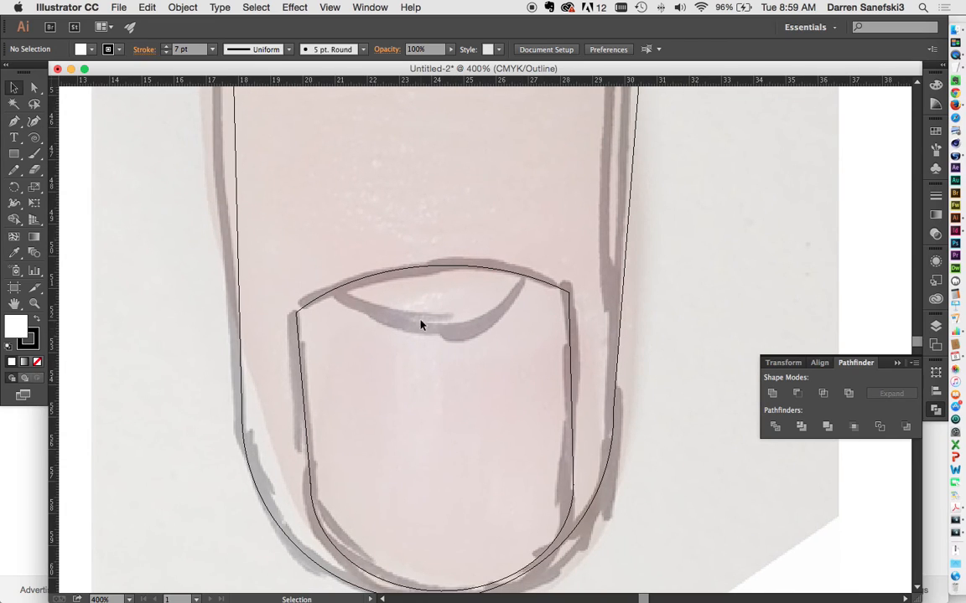
- Draw an ellipse across the fingernail's upper edge and adjust its sides and bottom so the lower arc follows the sketched half-moon
drag(14, 154, 65, 186)
drag(314, 152, 533, 334)
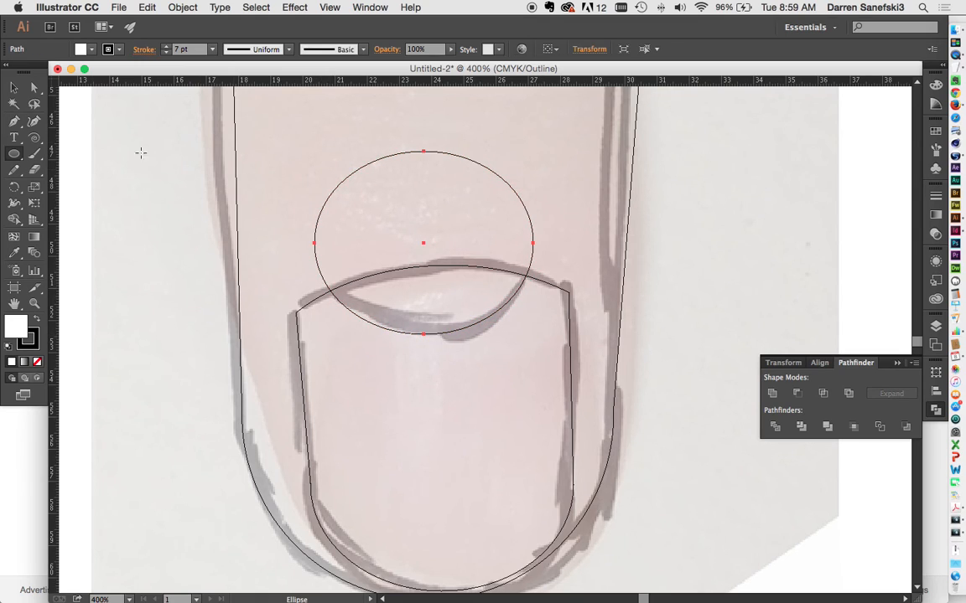
click(12, 88)
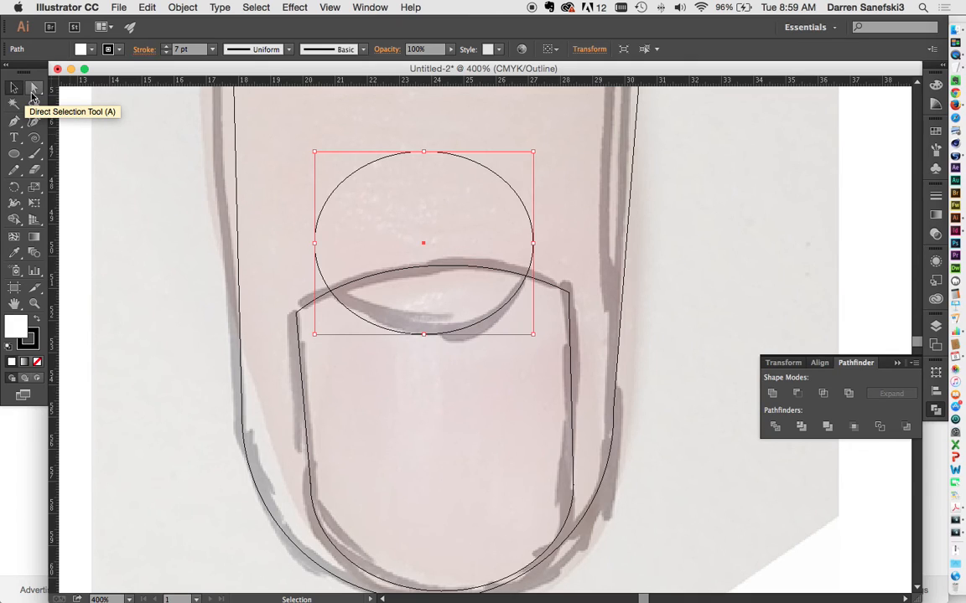
click(315, 243)
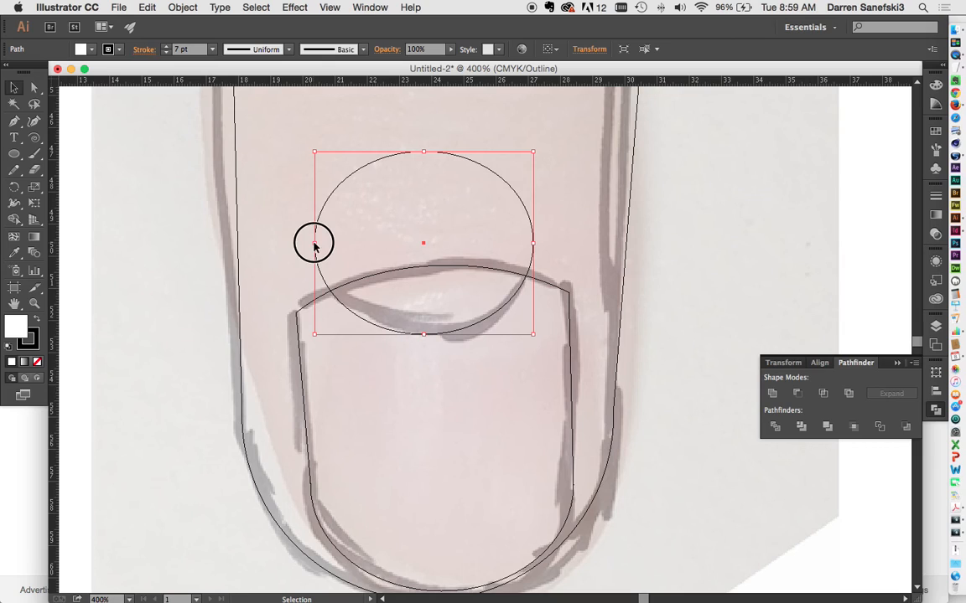
drag(314, 243, 319, 242)
click(425, 335)
drag(425, 334, 425, 328)
click(533, 242)
drag(533, 242, 536, 240)
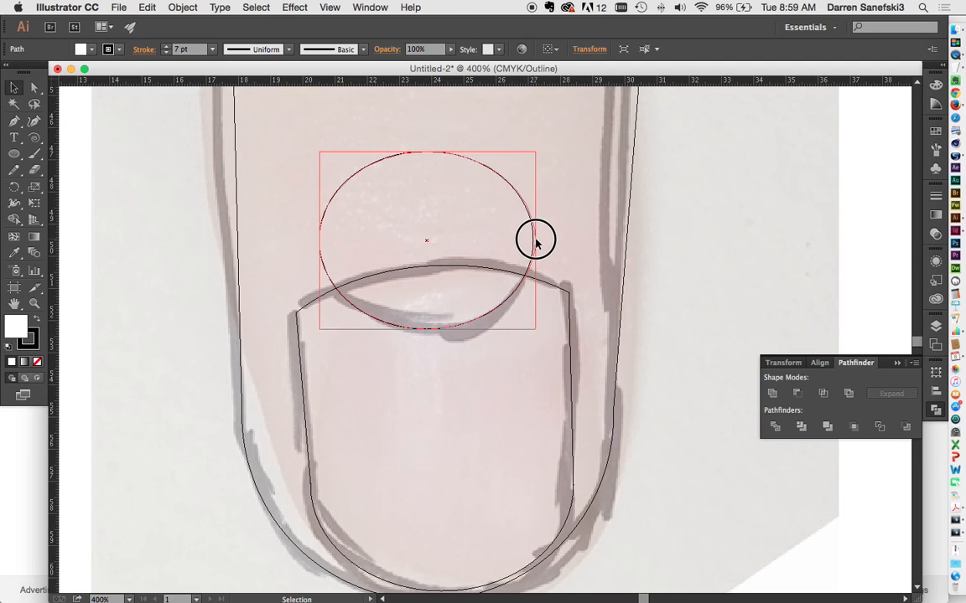
drag(318, 243, 314, 242)
drag(426, 329, 425, 326)
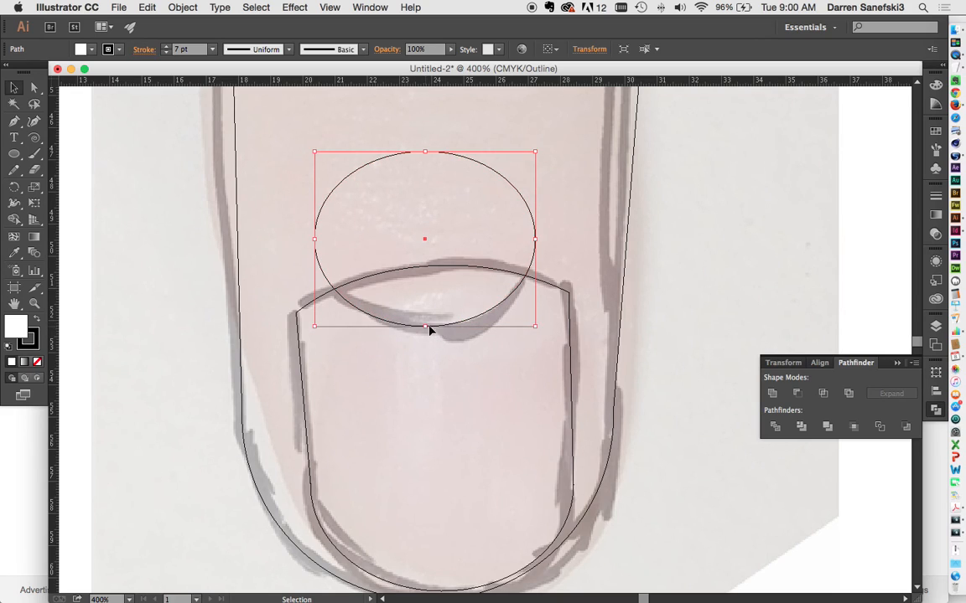
- Select the ellipse with the fingernail shape and remove the ellipse region above the nail with the Shape Builder tool
shift+click(560, 292)
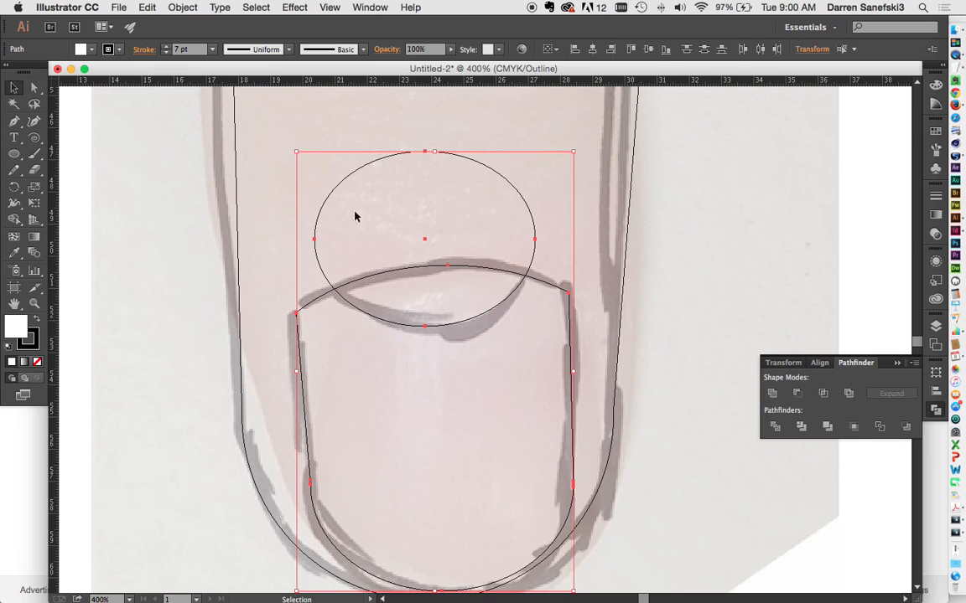
click(14, 218)
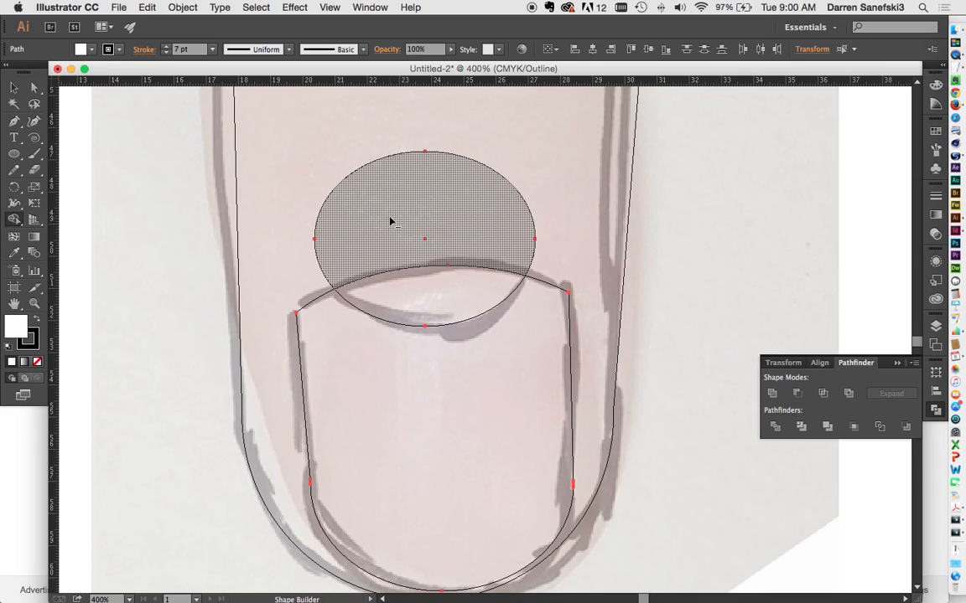
drag(483, 138, 452, 190)
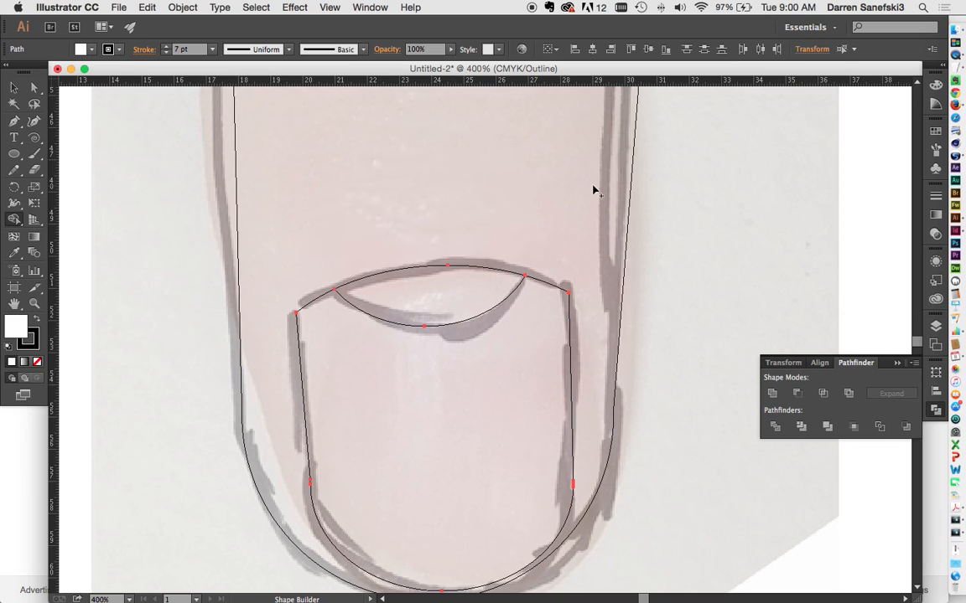
click(13, 88)
- Switch the artwork from outline to preview mode with the whole finger in view, and deselect the nail shapes
alt+super+click(493, 213)
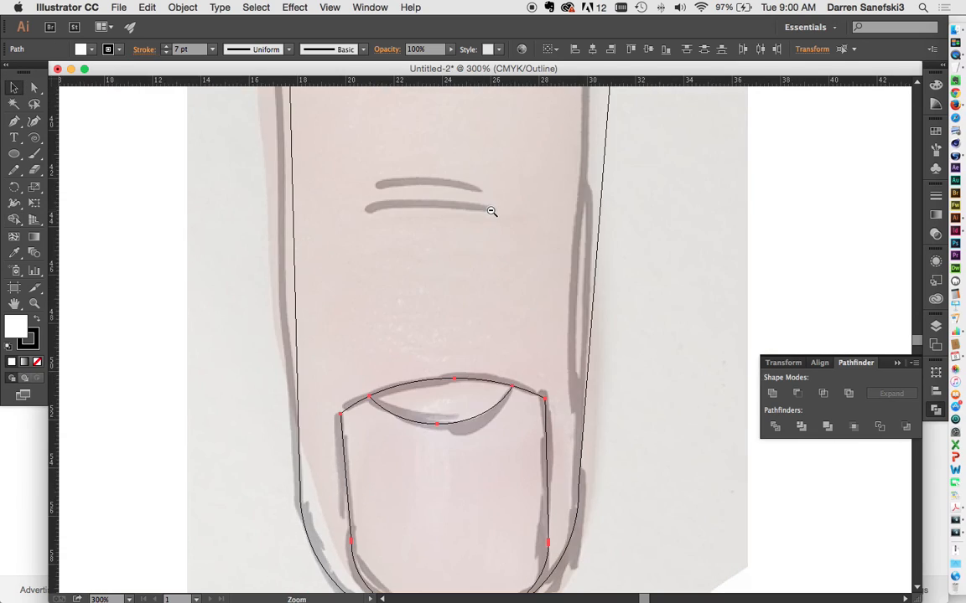
alt+super+click(491, 212)
alt+super+click(491, 211)
alt+super+click(493, 214)
drag(548, 329, 521, 204)
mouse_move(548, 250)
mouse_down()
mouse_move(544, 317)
mouse_move(543, 275)
mouse_up()
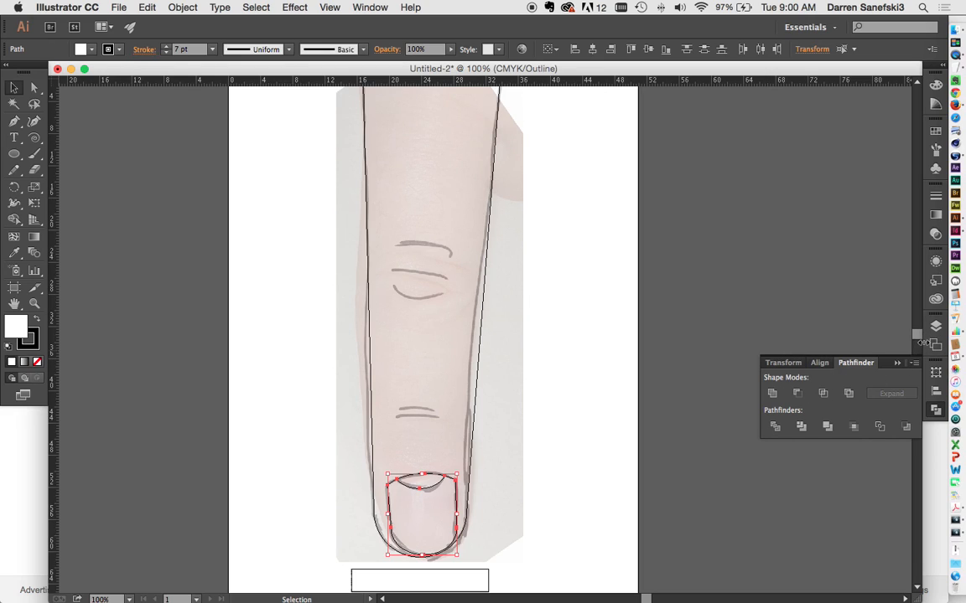
click(935, 326)
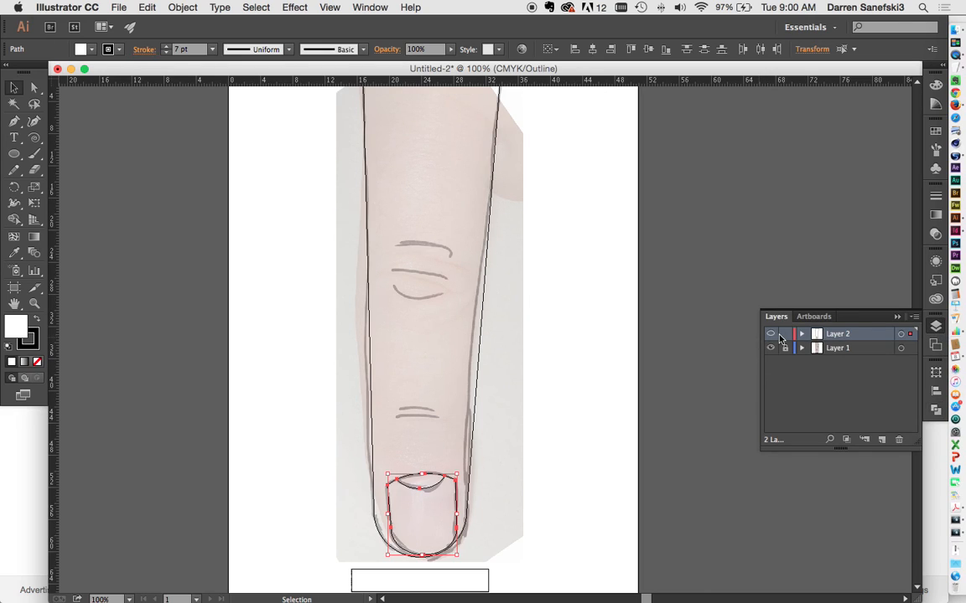
key(super+y)
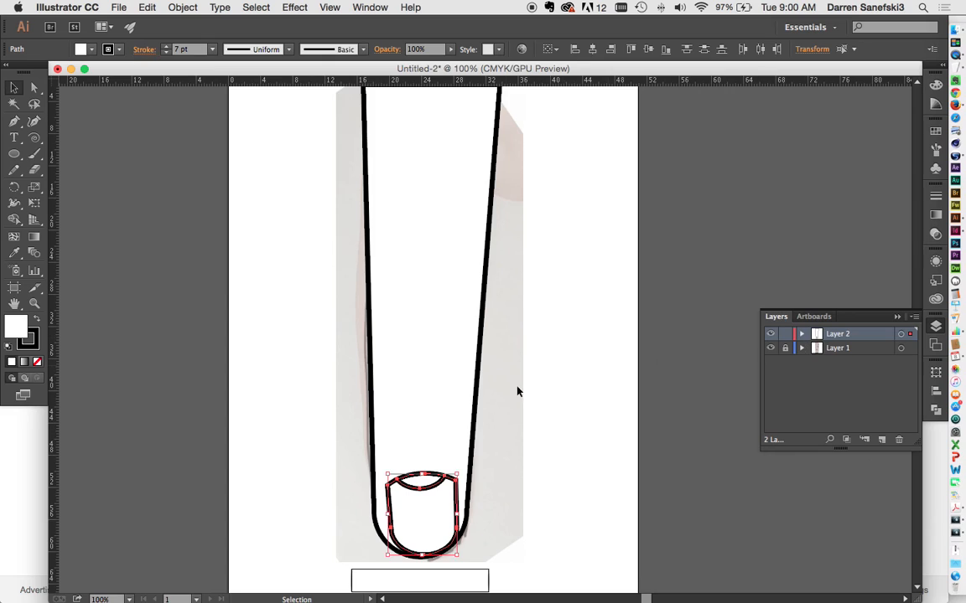
click(671, 391)
- Unlock Layer 1, which holds the finger scan
scroll(664, 397, down, 4)
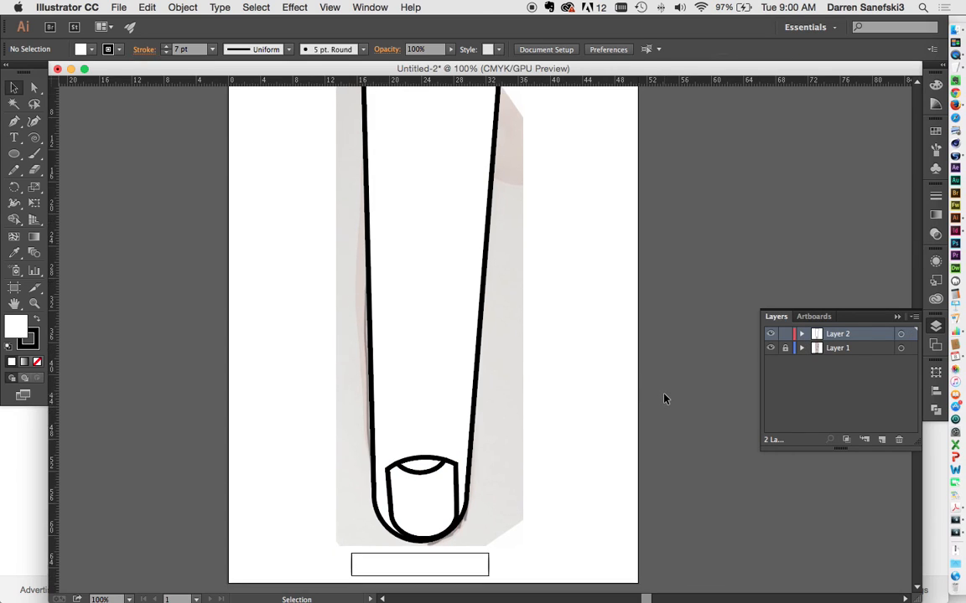
scroll(664, 399, up, 1)
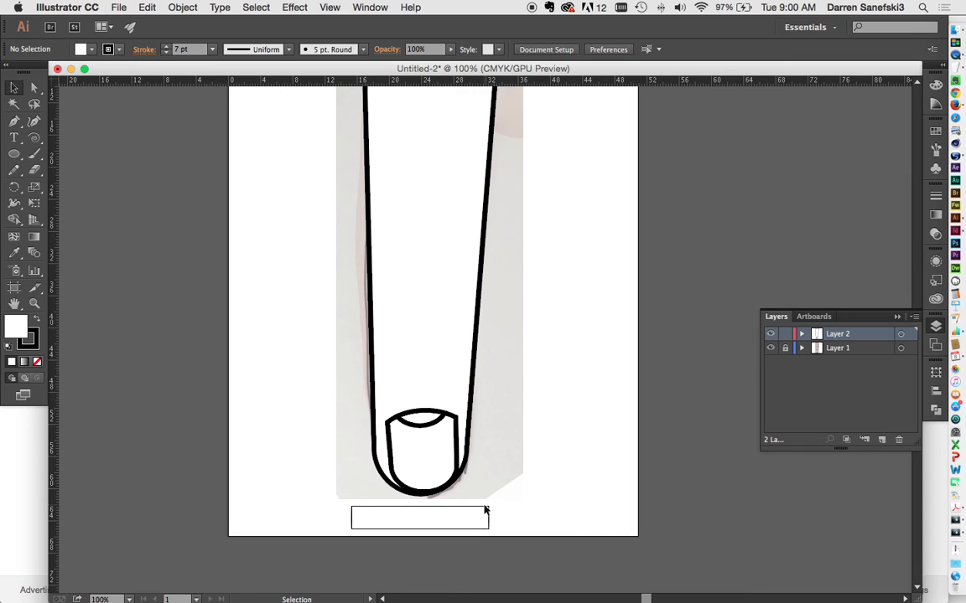
click(782, 349)
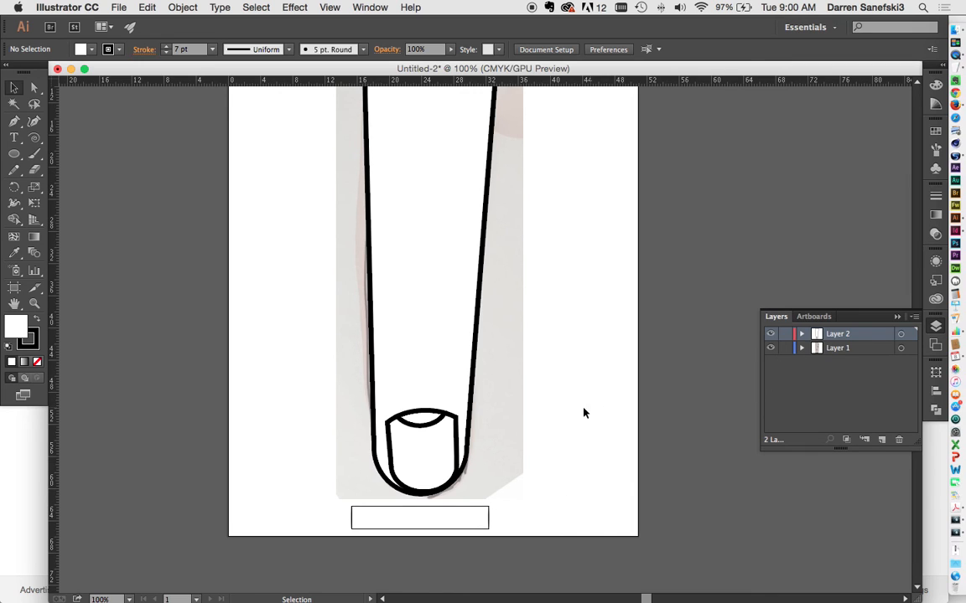